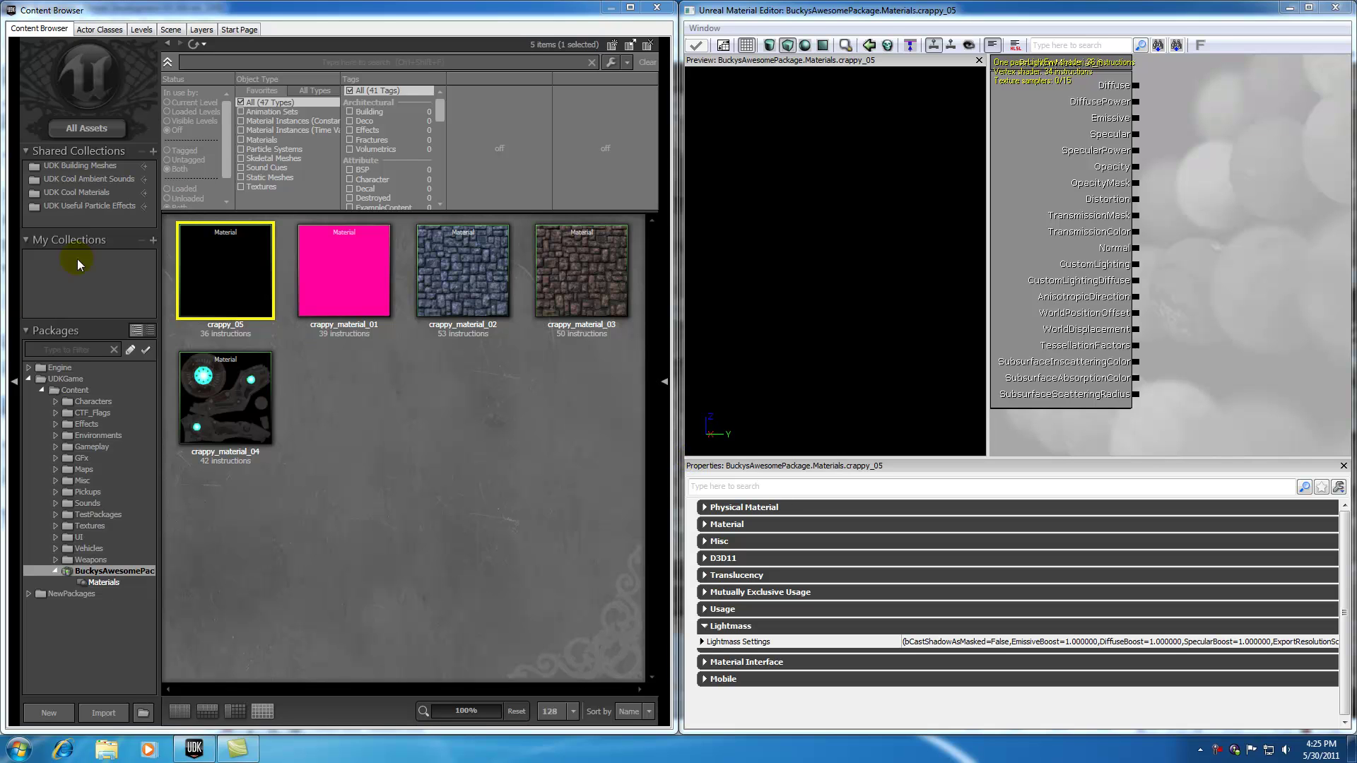
Maximize the Material Editor and add three Texture Sample nodes beside the material node
{"action": "double_click", "coordinate": [944, 10]}
{"action": "left_click_drag", "start_coordinate": [497, 116], "coordinate": [608, 128]}
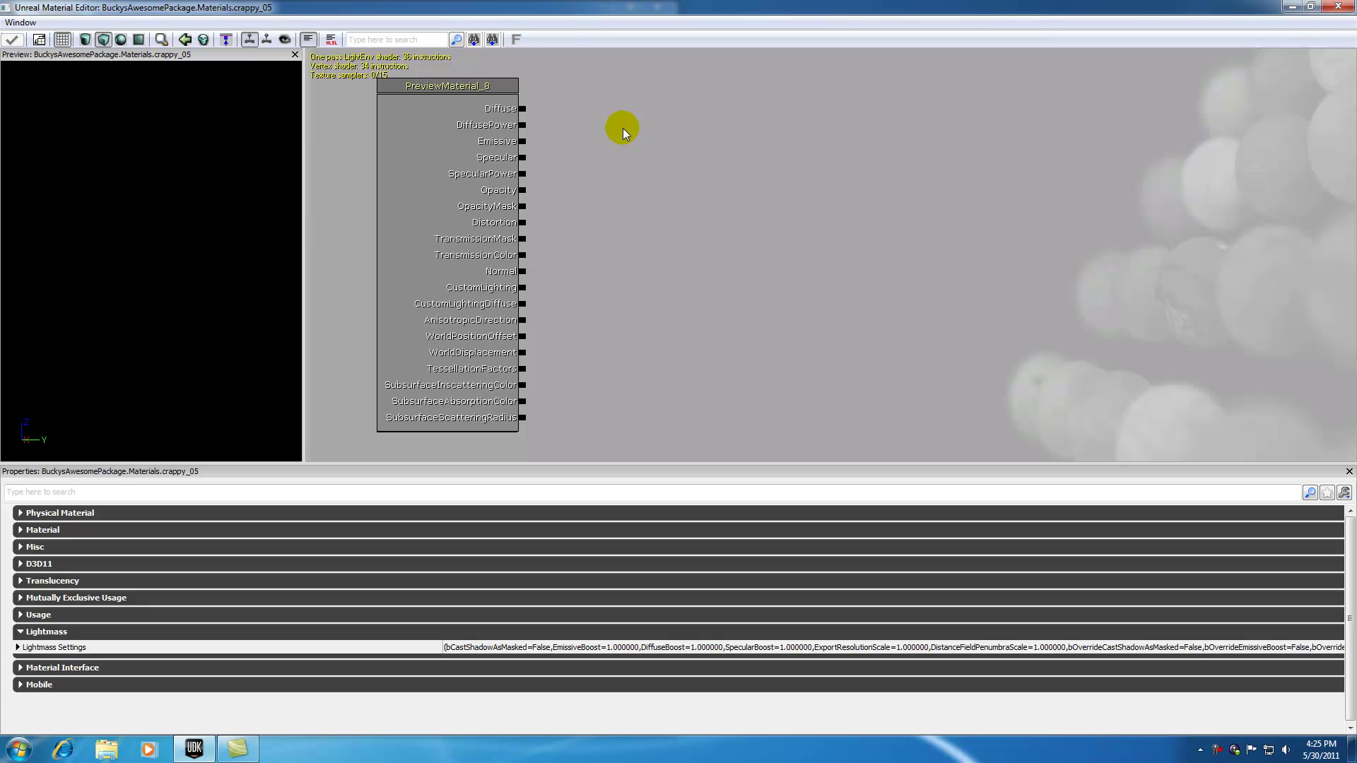
{"action": "left_click", "coordinate": [696, 111]}
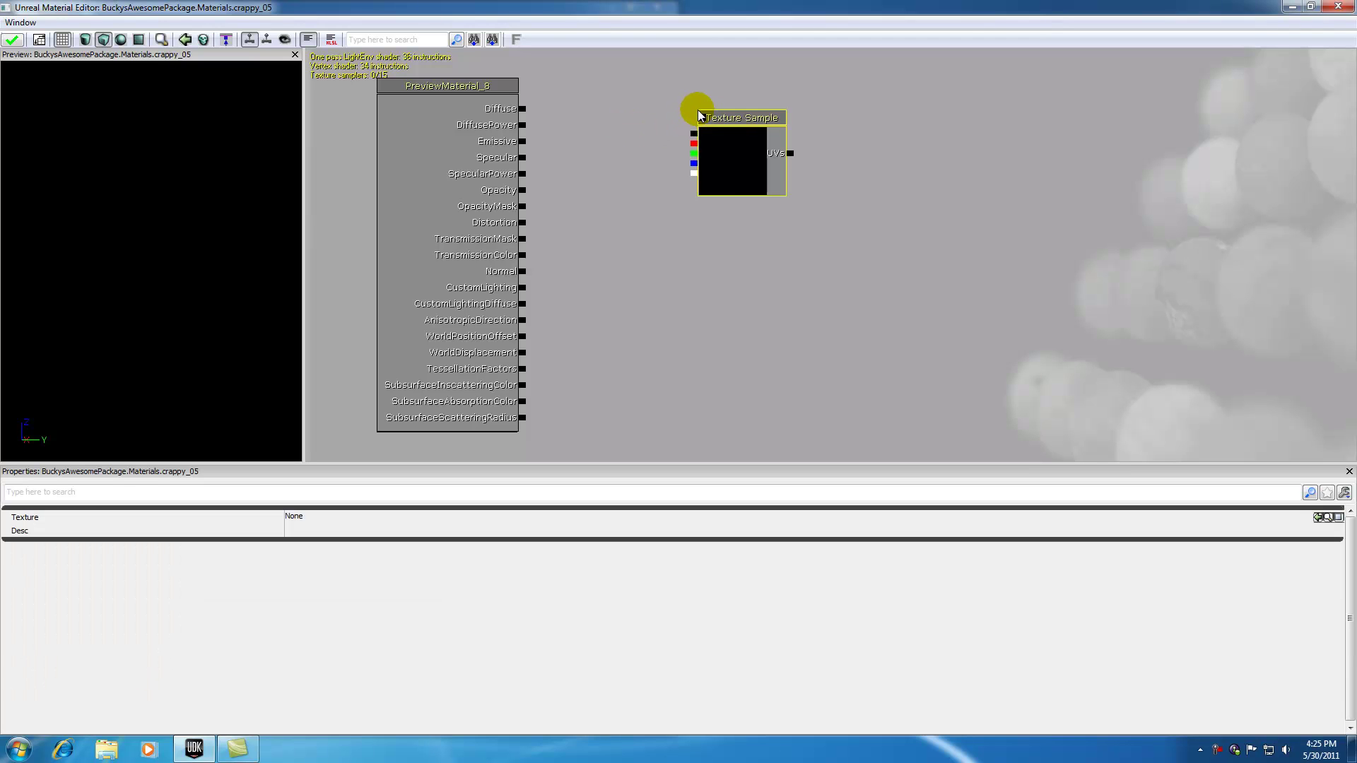
{"action": "left_click", "coordinate": [753, 270]}
{"action": "left_click", "coordinate": [768, 398]}
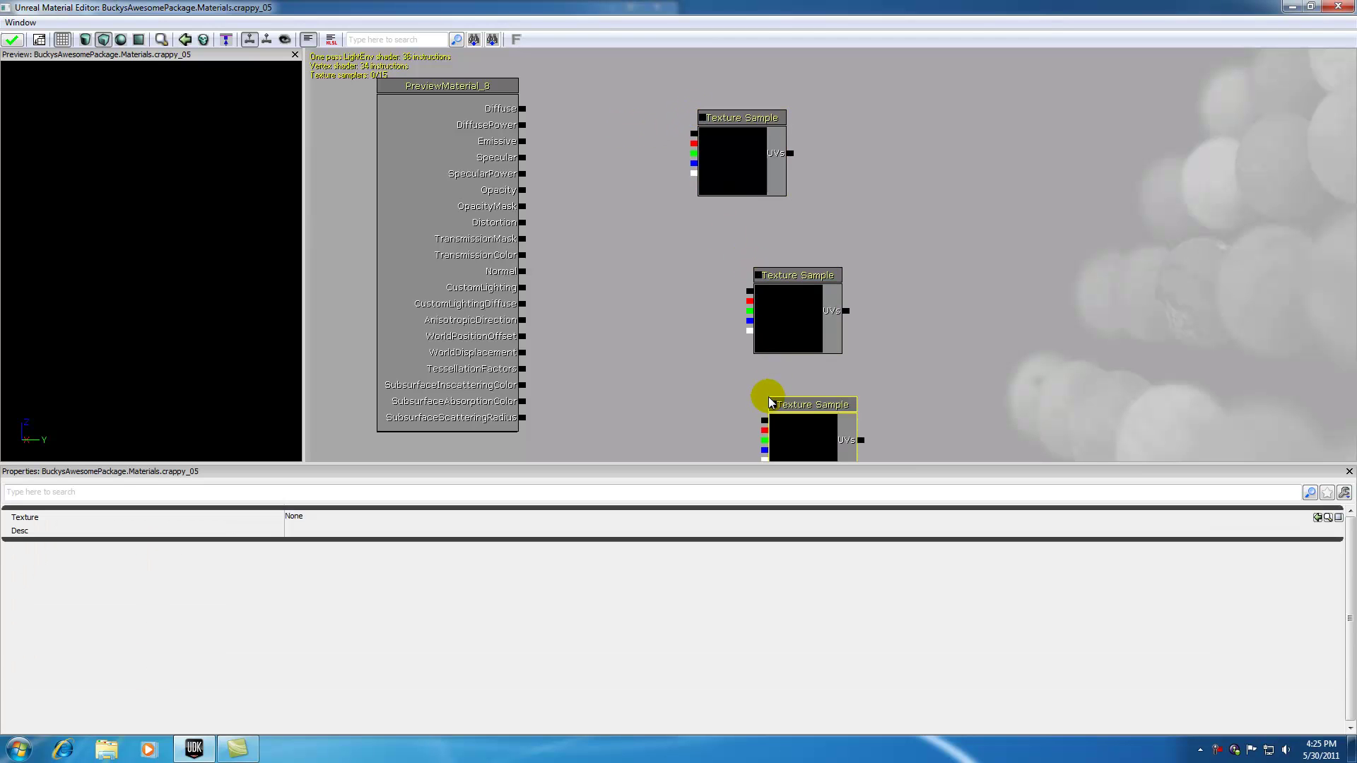
Arrange the three Texture Sample nodes in a column next to the material node
{"action": "left_click_drag", "start_coordinate": [744, 118], "coordinate": [724, 79]}
{"action": "left_click_drag", "start_coordinate": [785, 275], "coordinate": [721, 221]}
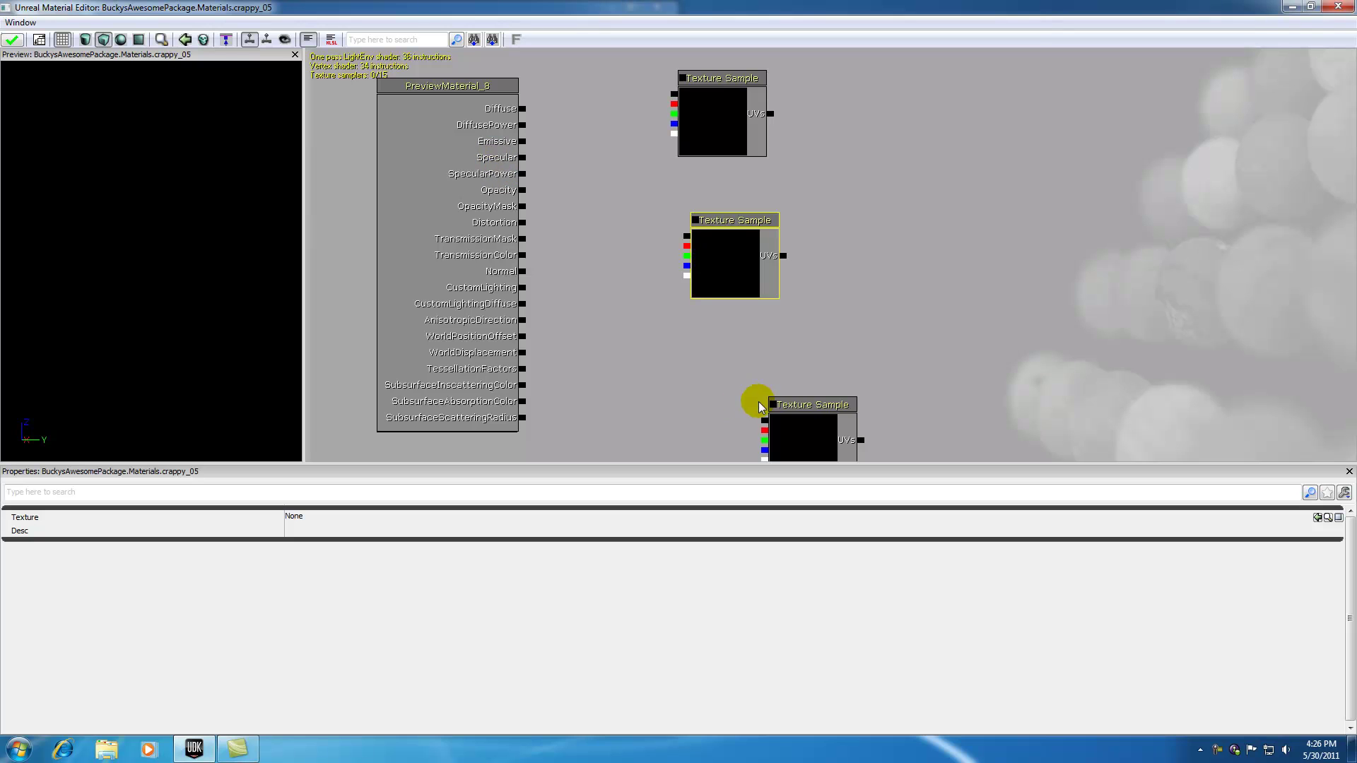
{"action": "left_click_drag", "start_coordinate": [802, 402], "coordinate": [697, 363]}
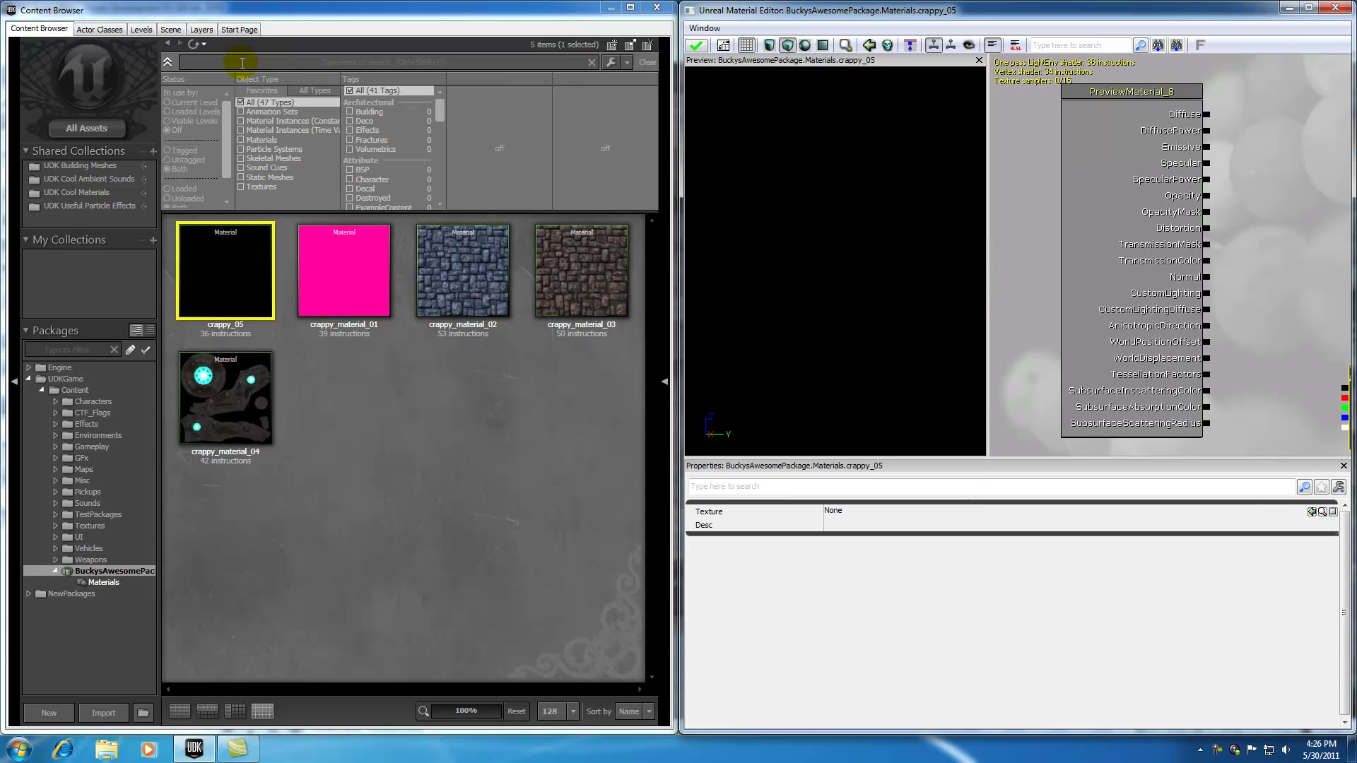
Search all assets for "ceramic" and filter the results to Textures only
{"action": "left_click", "coordinate": [83, 129]}
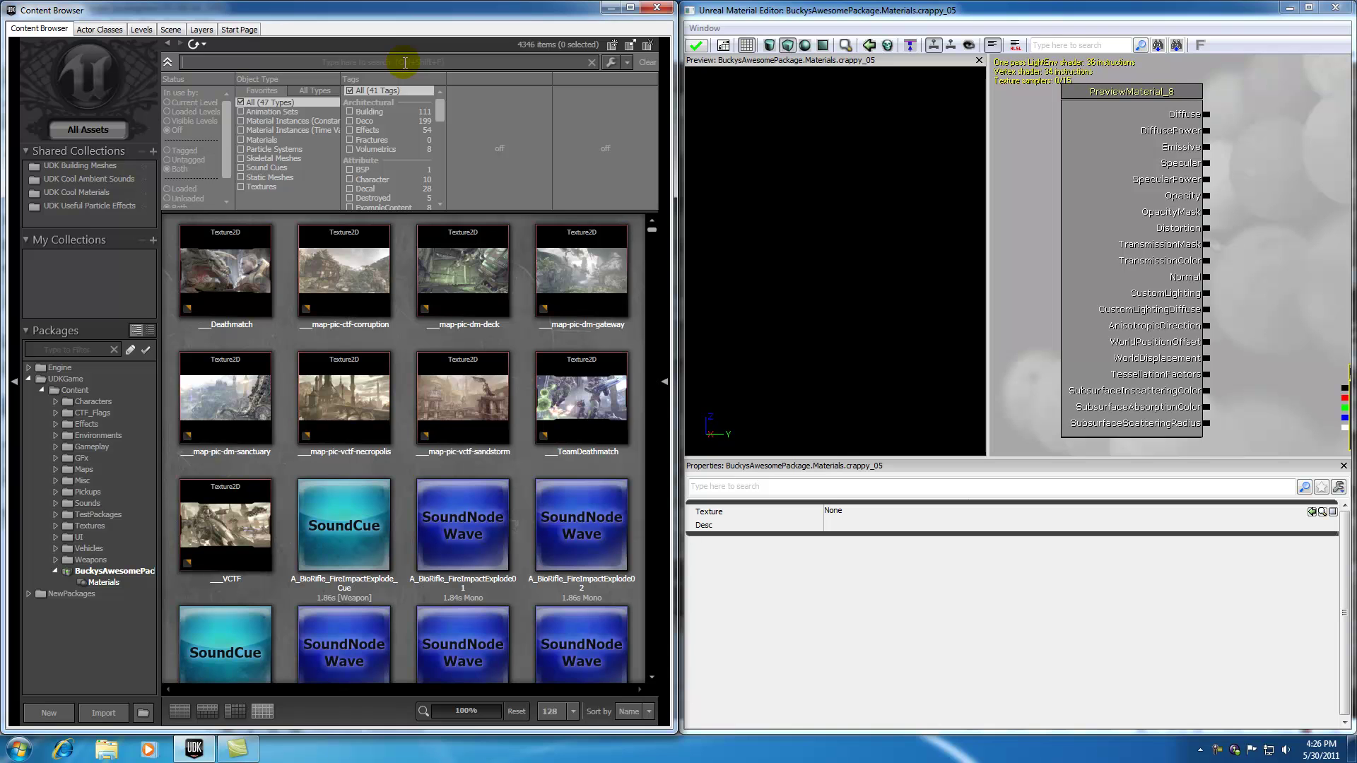
{"action": "left_click", "coordinate": [405, 62]}
{"action": "type", "text": "ceramic"}
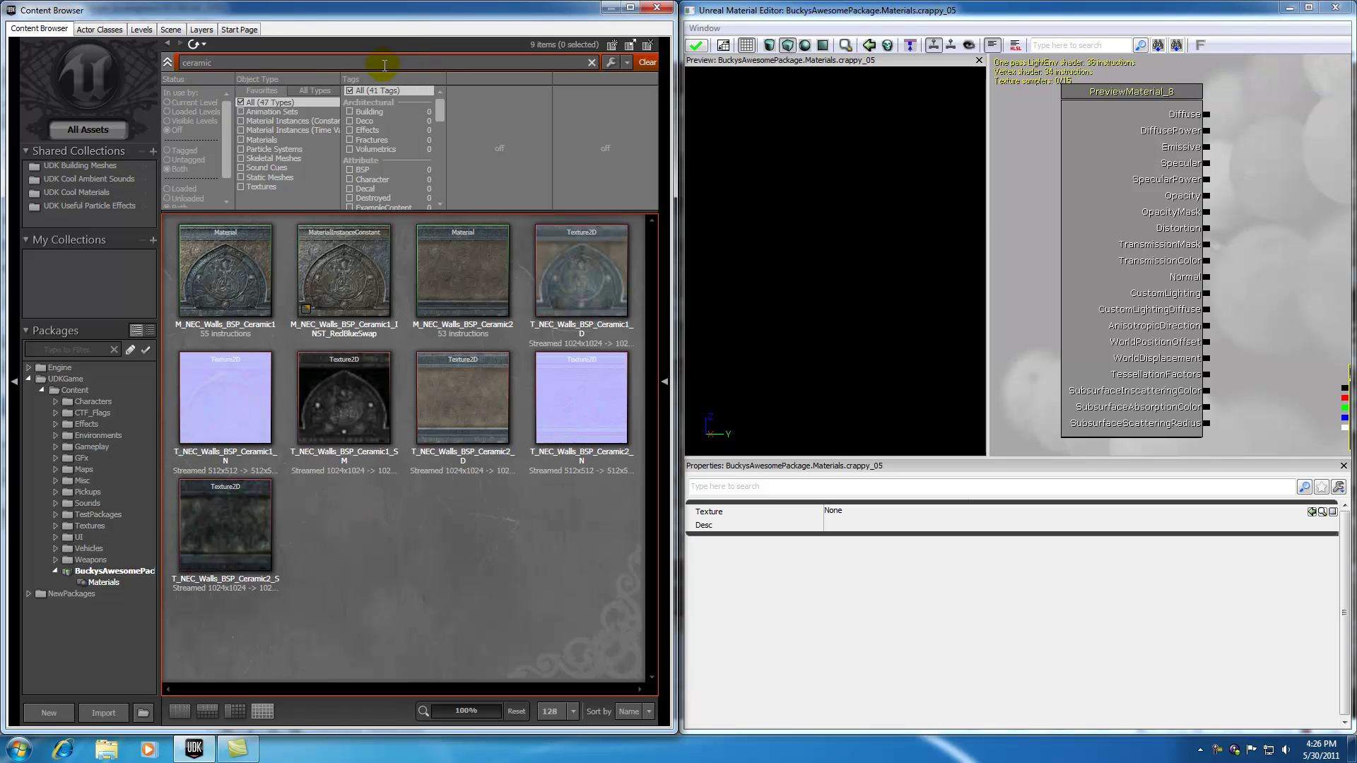
{"action": "left_click", "coordinate": [240, 188]}
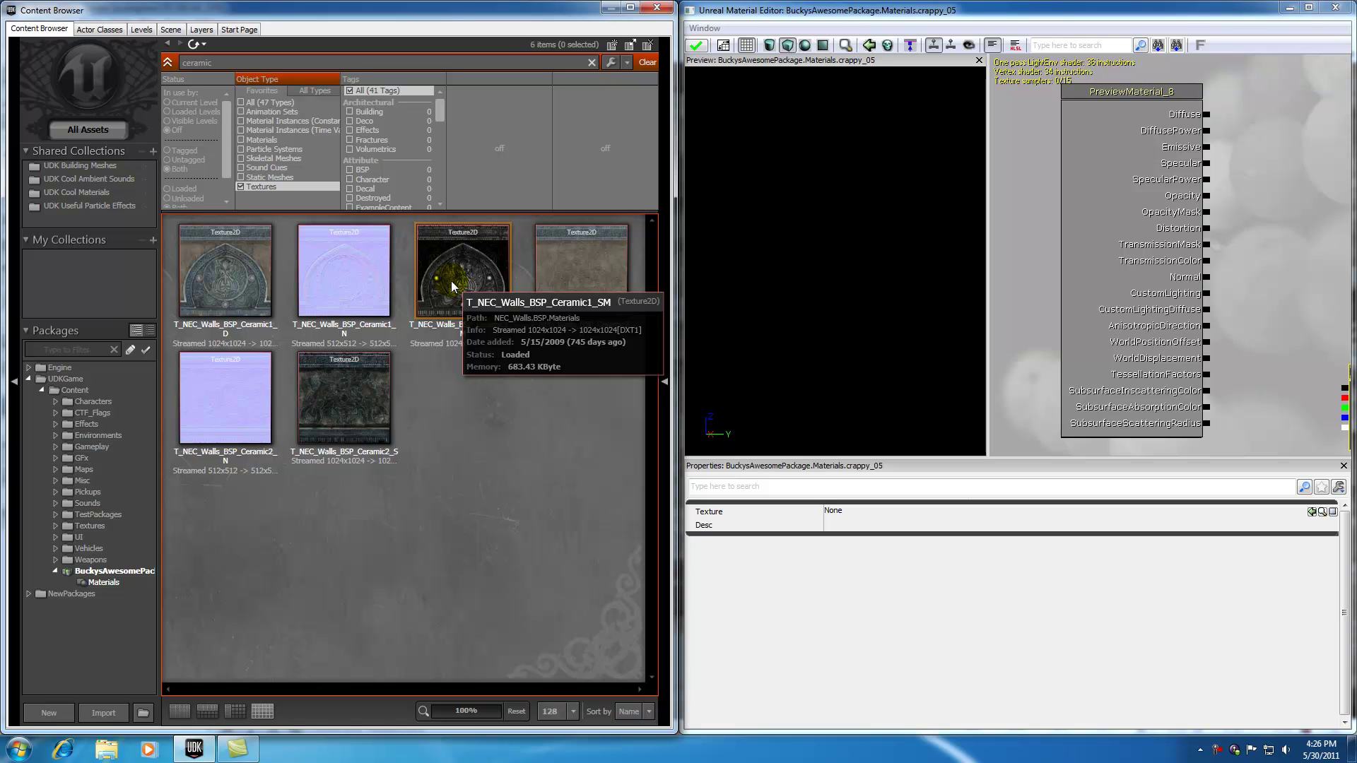
Assign T_NEC_Walls_BSP_Ceramic1_D to the upper Texture Sample and connect it to the material's Diffuse input
{"action": "left_click_drag", "start_coordinate": [682, 271], "coordinate": [505, 272]}
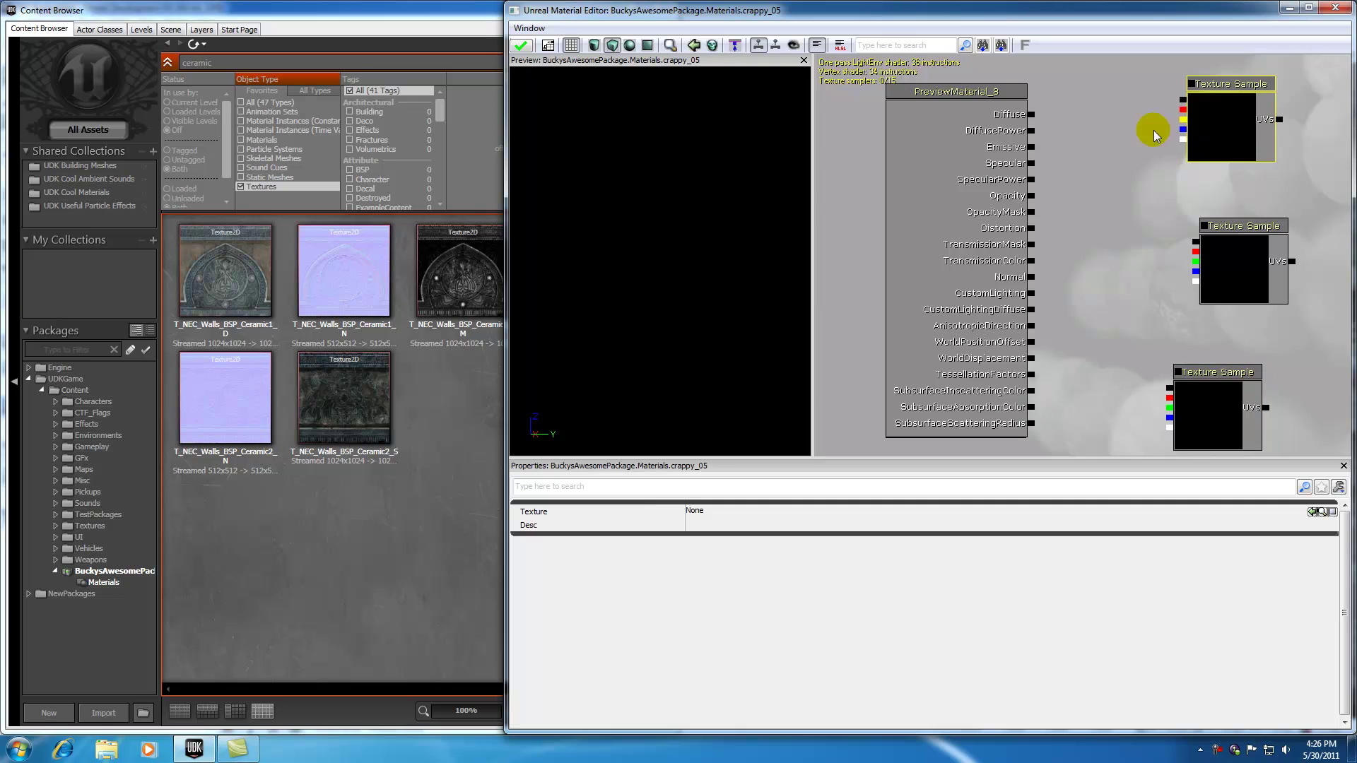
{"action": "left_click", "coordinate": [227, 275]}
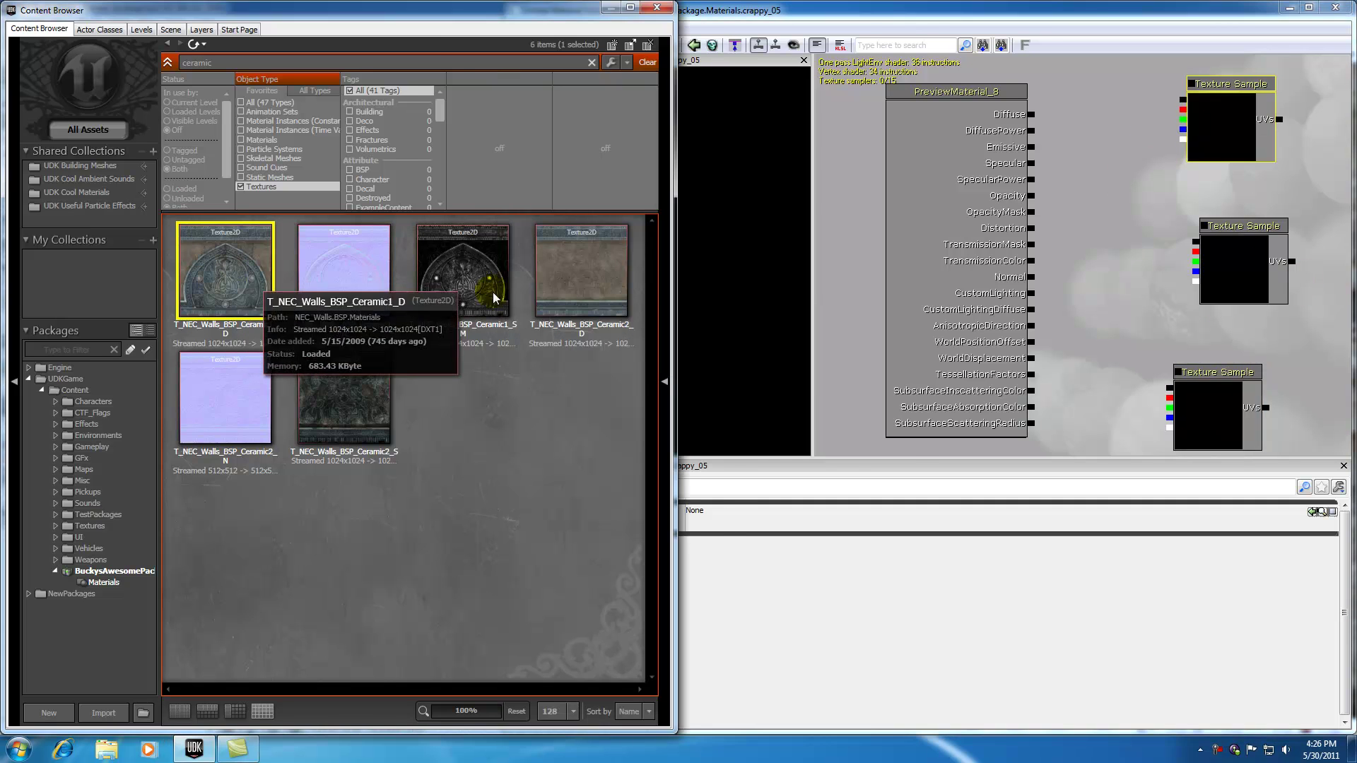
{"action": "left_click", "coordinate": [1208, 136]}
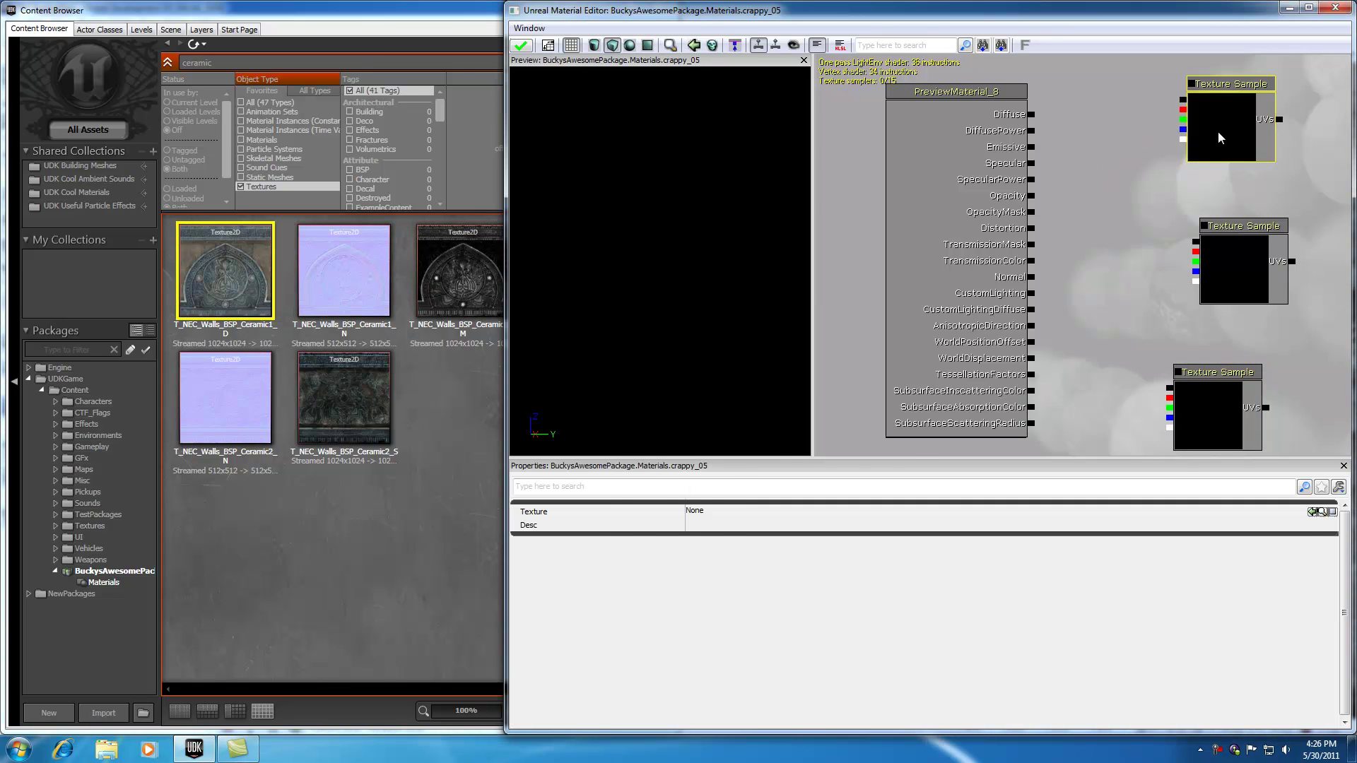
{"action": "left_click", "coordinate": [1313, 513]}
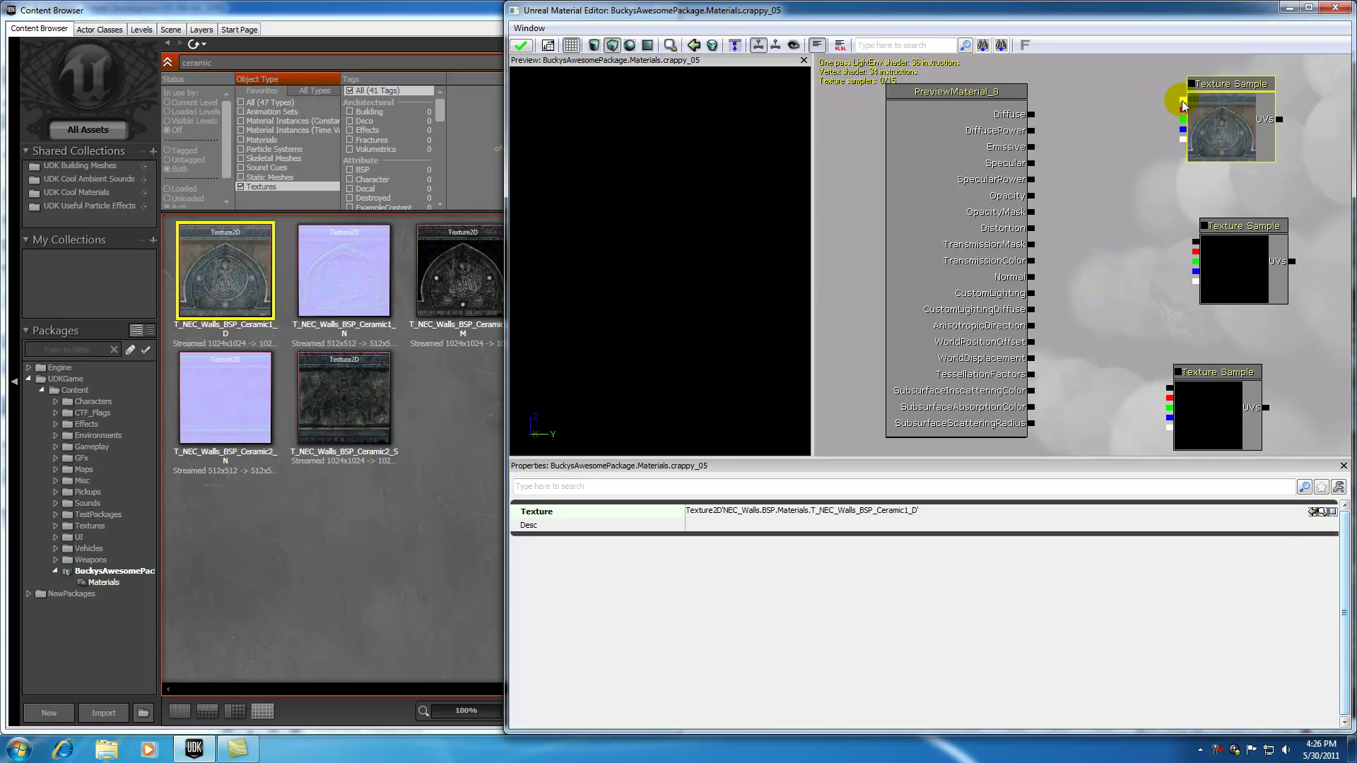
{"action": "left_click_drag", "start_coordinate": [1184, 100], "coordinate": [1045, 114]}
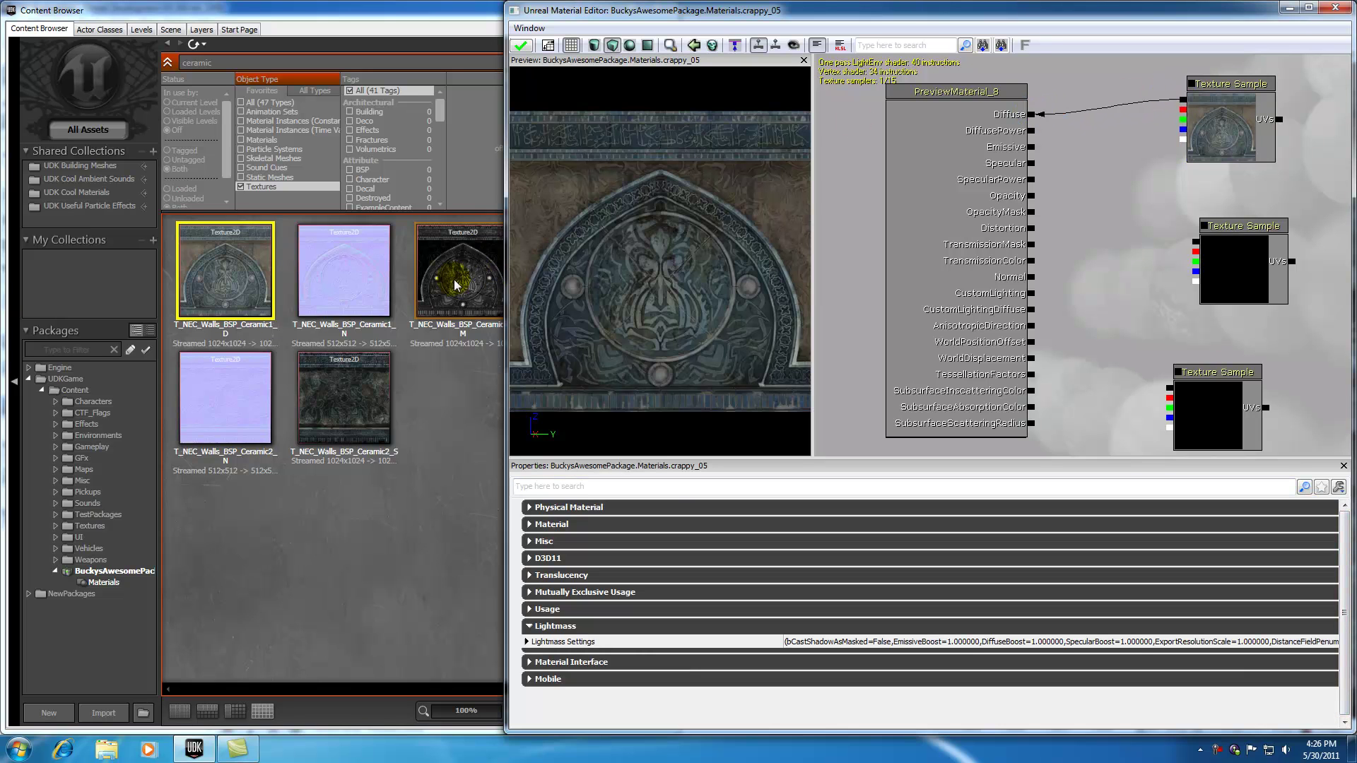
Assign T_NEC_Walls_BSP_Ceramic1_N to the lowest Texture Sample and connect it to the material's Normal input
{"action": "left_click", "coordinate": [361, 290]}
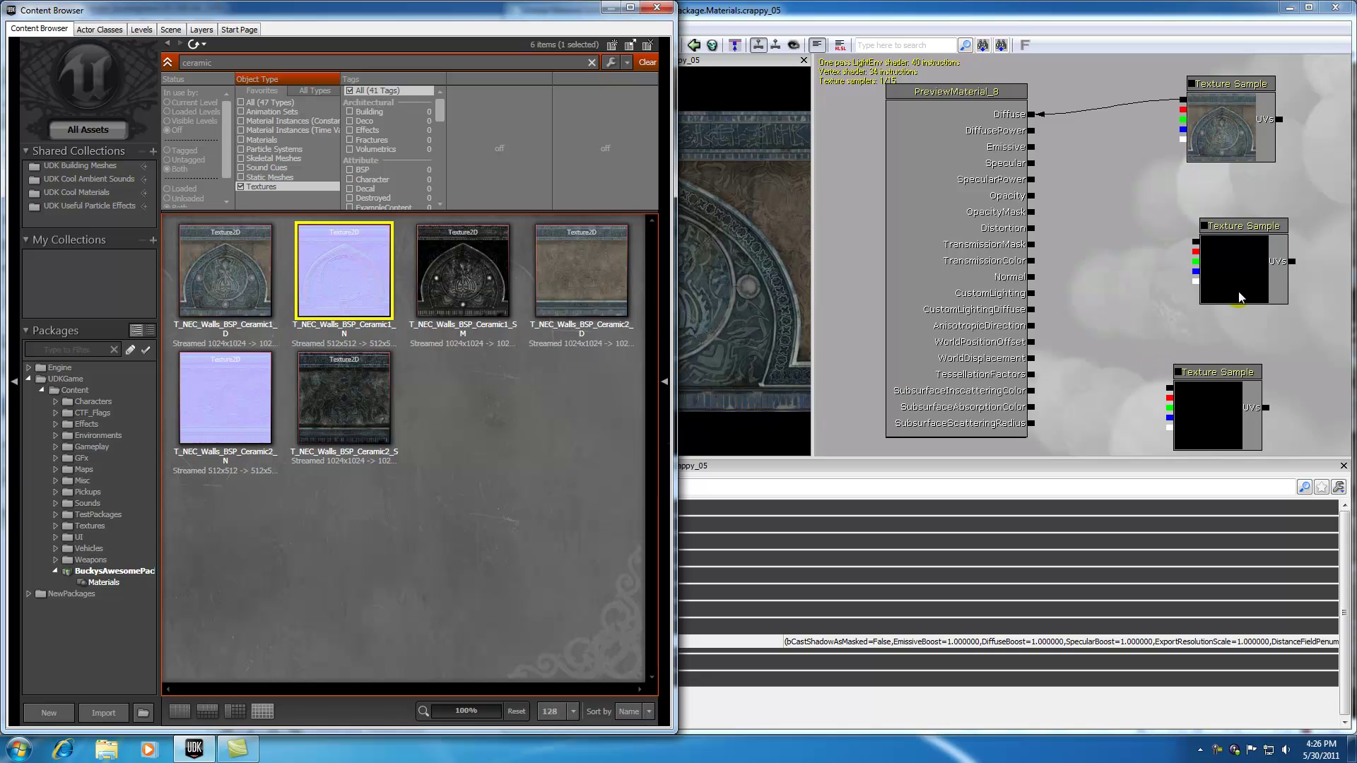
{"action": "left_click", "coordinate": [1233, 404]}
{"action": "left_click", "coordinate": [1313, 511]}
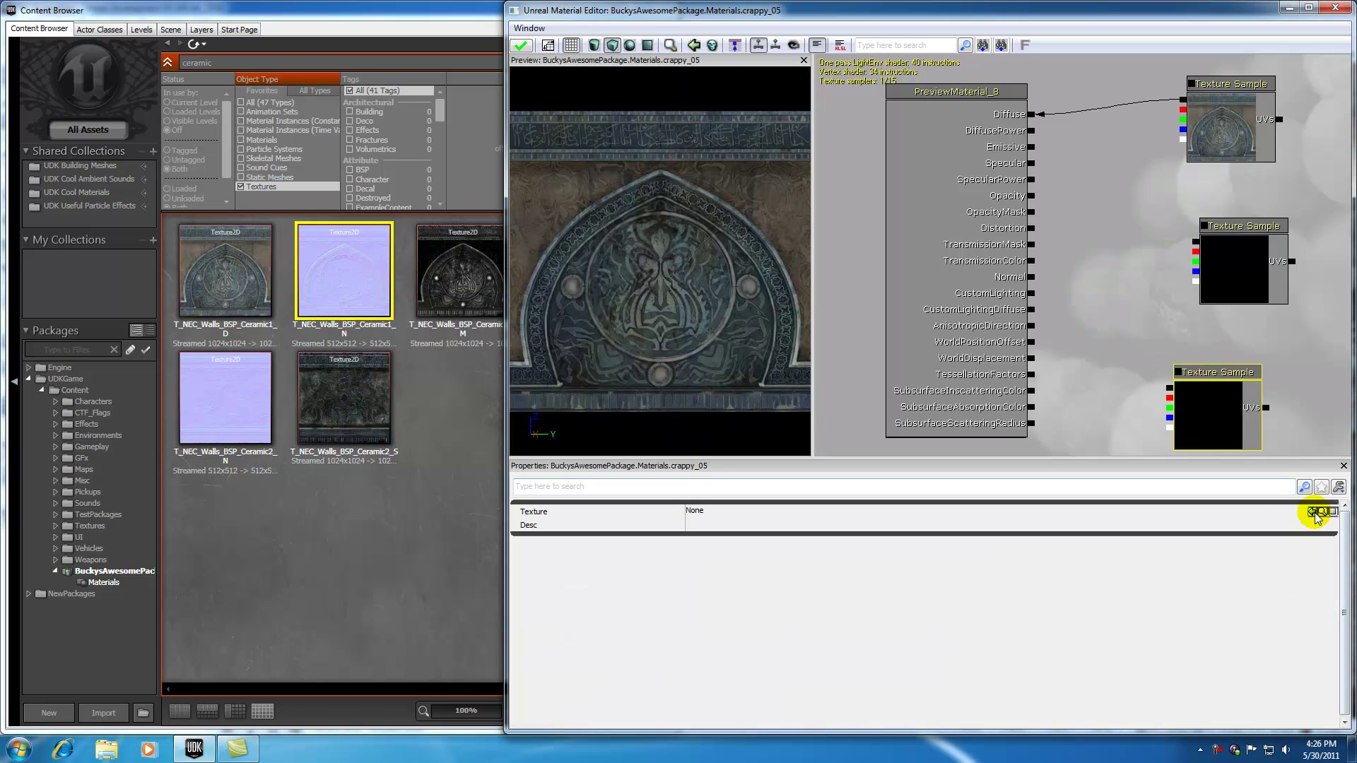
{"action": "left_click_drag", "start_coordinate": [1173, 387], "coordinate": [1031, 277]}
Assign T_NEC_Walls_BSP_Ceramic1_SM to the middle Texture Sample and connect it to the material's Specular input
{"action": "left_click", "coordinate": [1215, 225]}
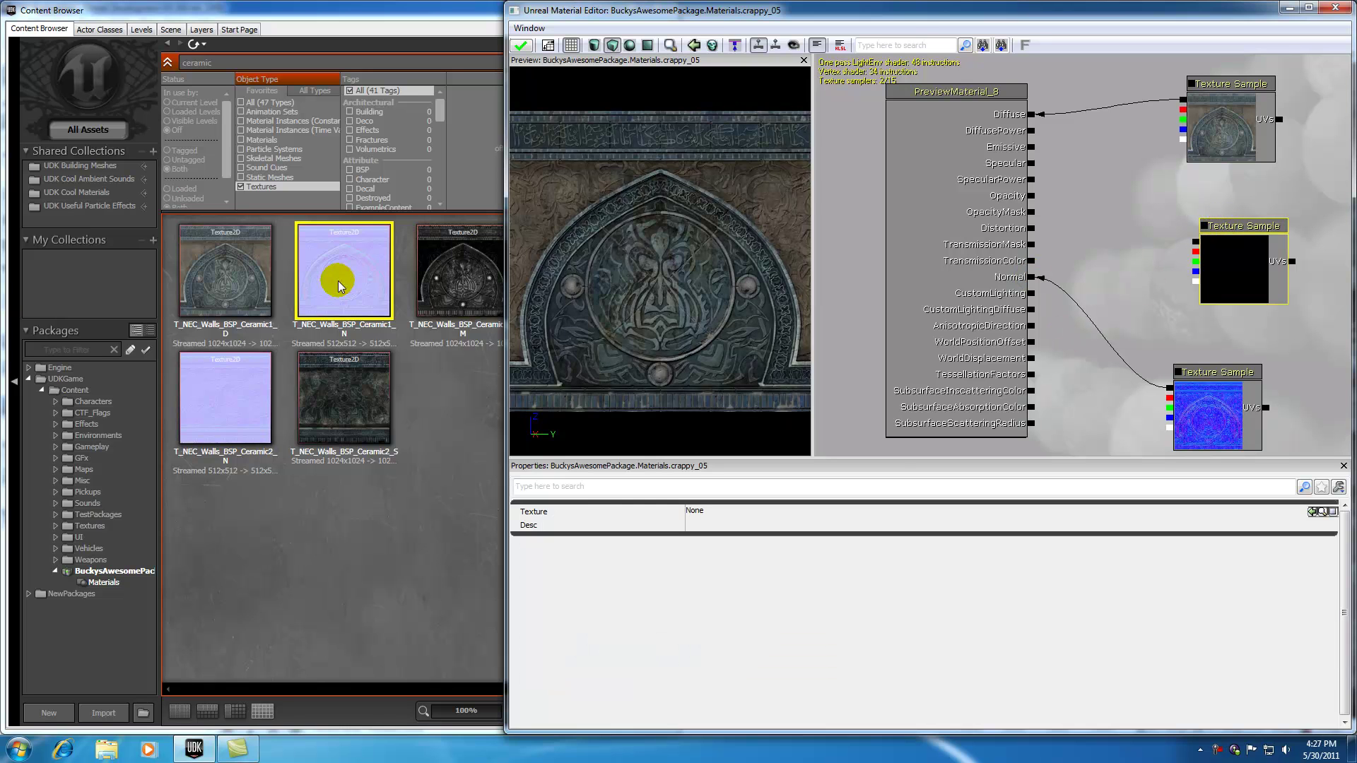
{"action": "left_click", "coordinate": [456, 244]}
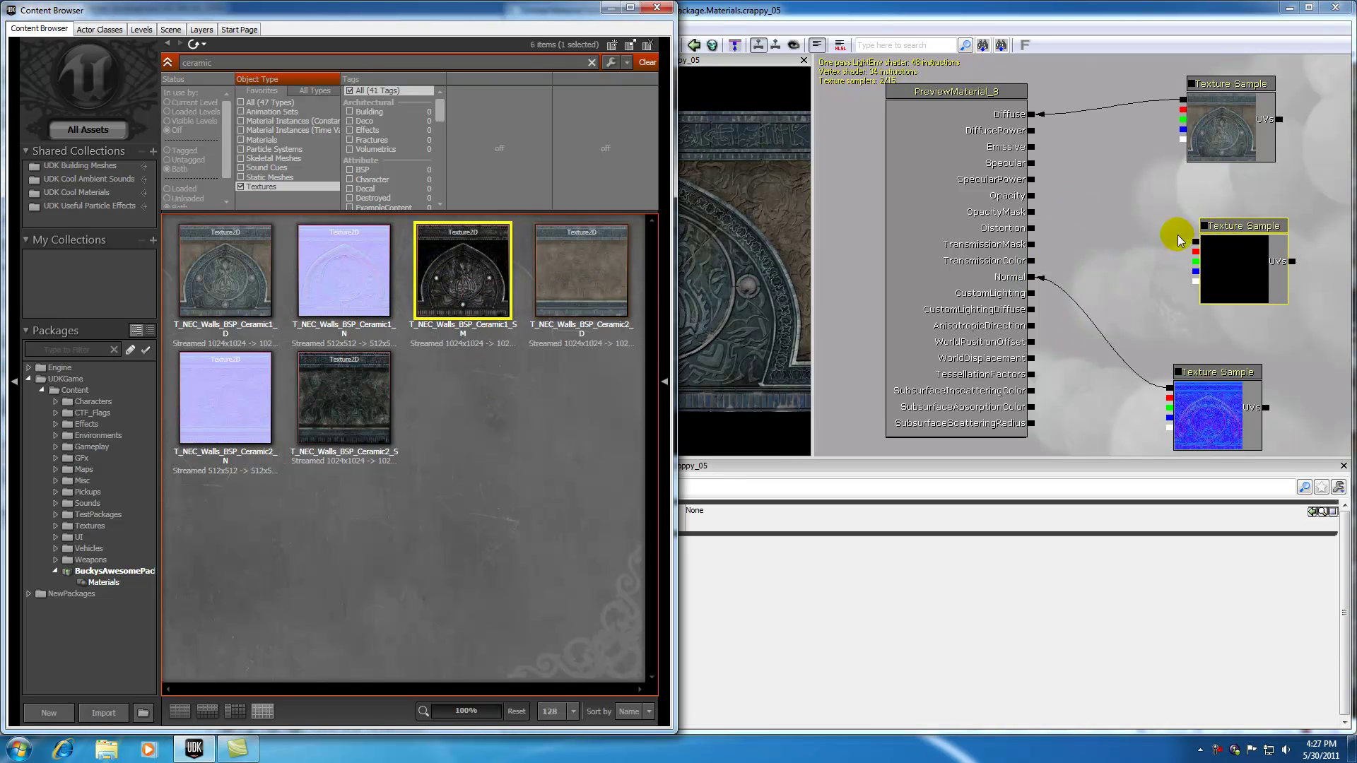
{"action": "left_click", "coordinate": [1219, 226]}
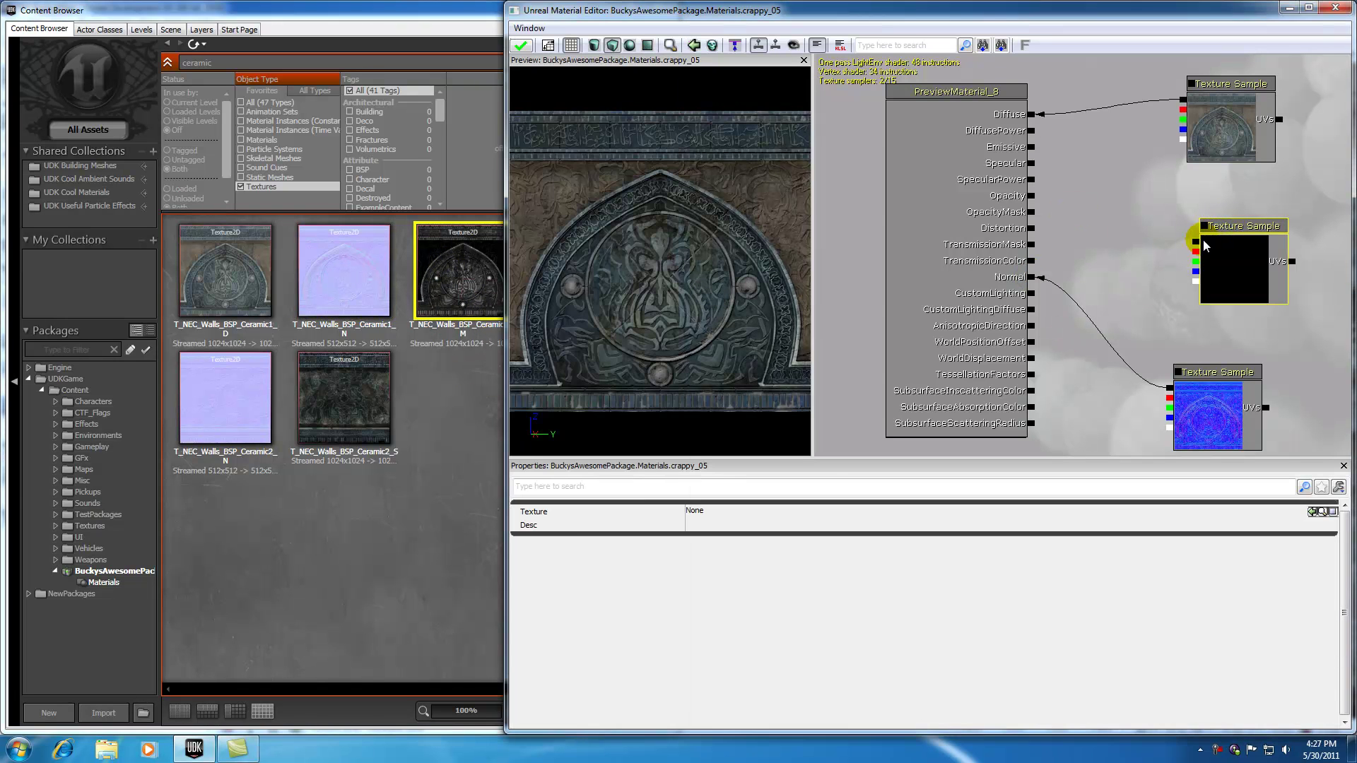
{"action": "left_click", "coordinate": [1314, 511]}
{"action": "left_click", "coordinate": [1173, 232]}
{"action": "left_click_drag", "start_coordinate": [1194, 241], "coordinate": [1032, 164]}
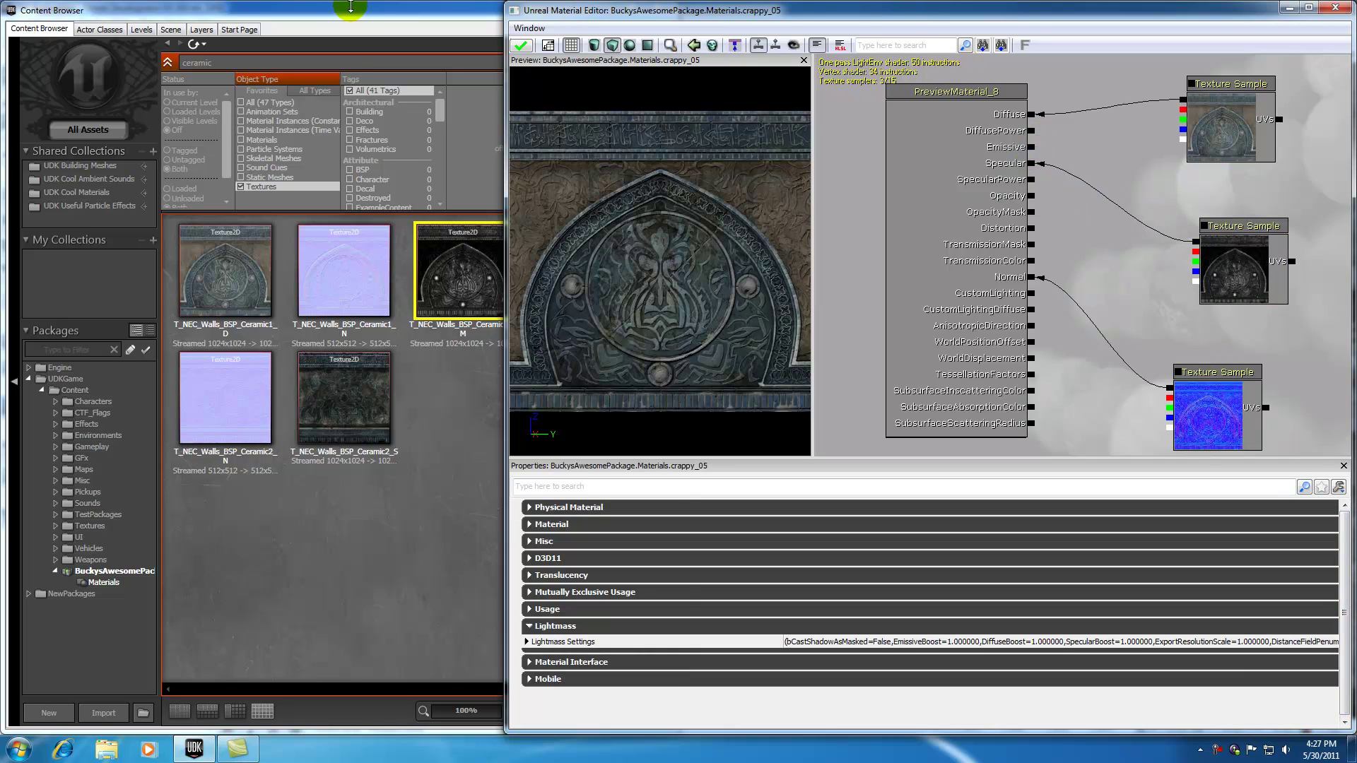
Maximize the Material Editor and rotate the preview plane to examine the surface at an angle
{"action": "left_click", "coordinate": [350, 8]}
{"action": "double_click", "coordinate": [767, 10]}
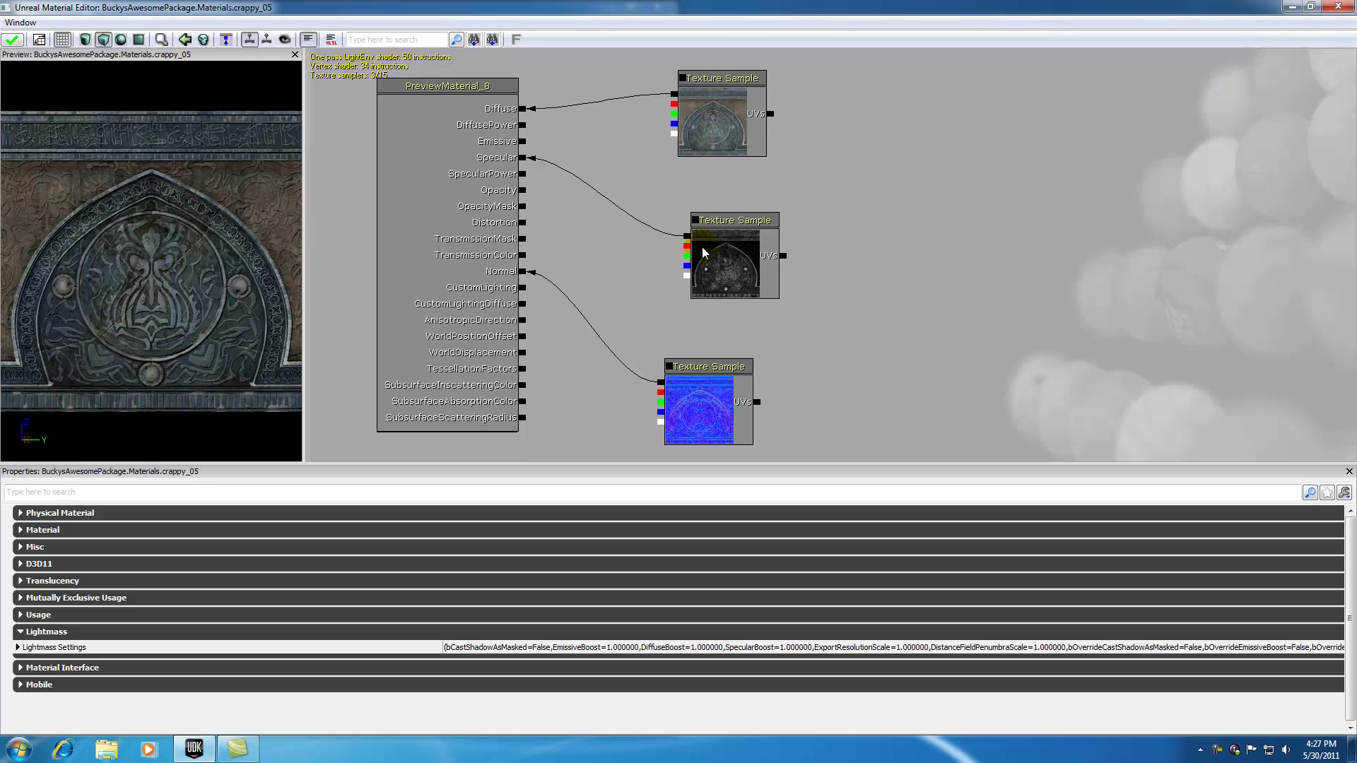
{"action": "left_click_drag", "start_coordinate": [198, 295], "coordinate": [200, 295]}
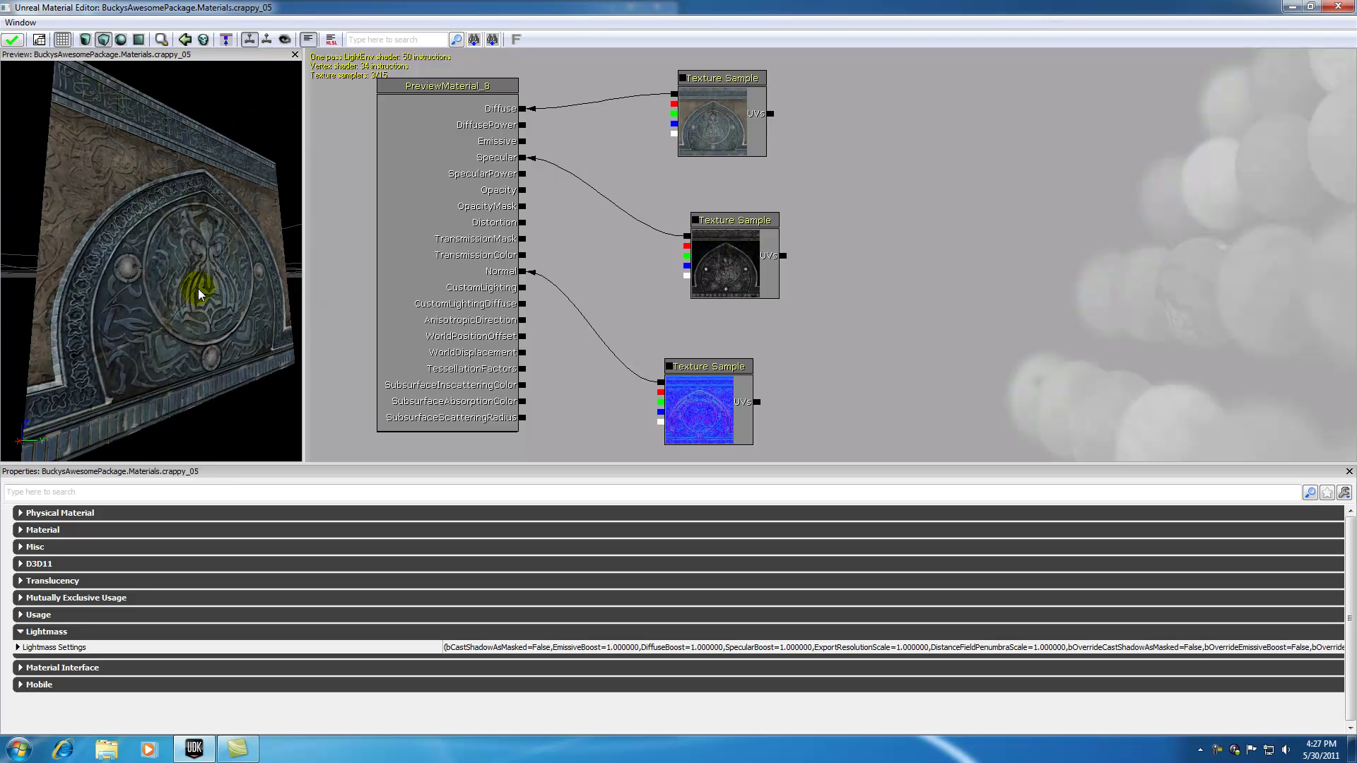
Disconnect the specular Texture Sample from the Specular input and move it farther away from the material node
{"action": "left_click", "coordinate": [724, 279]}
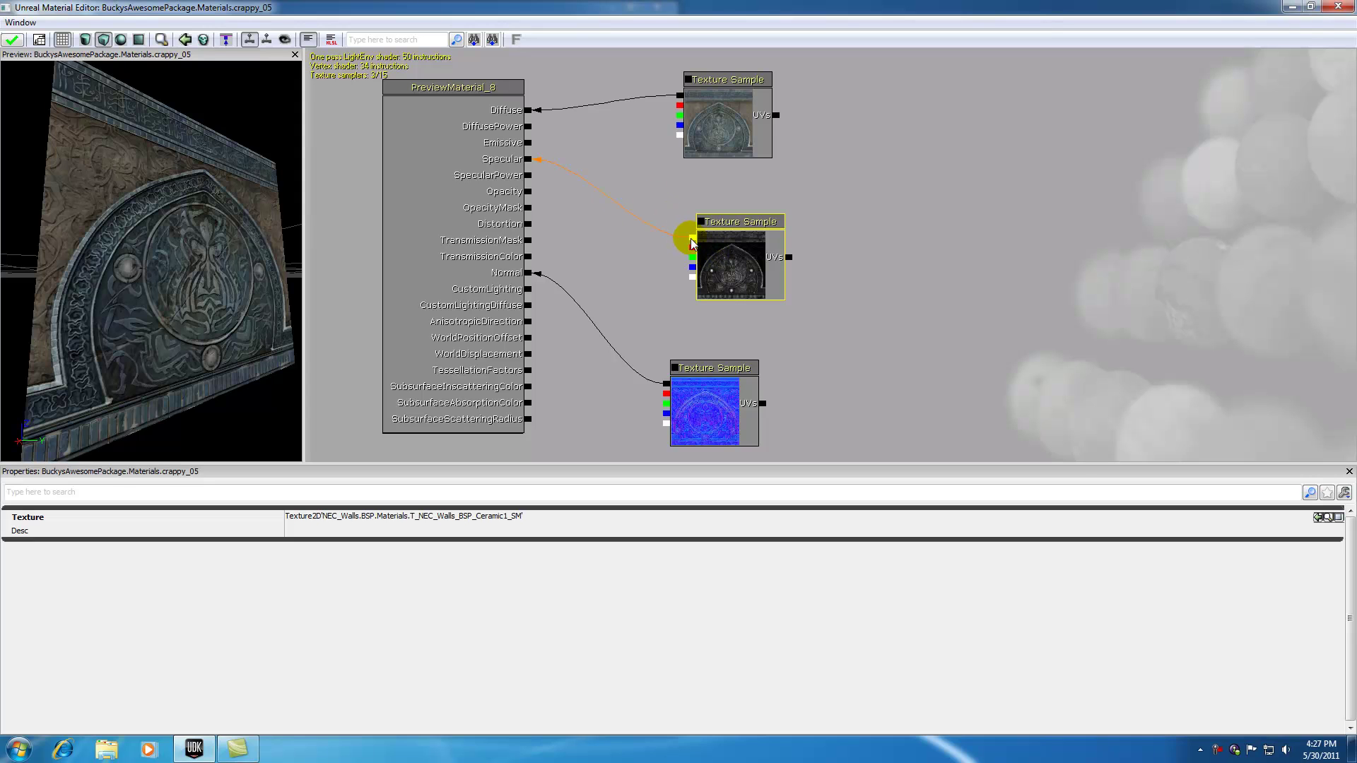
{"action": "left_click_drag", "start_coordinate": [691, 244], "coordinate": [530, 160], "text": "ctrl"}
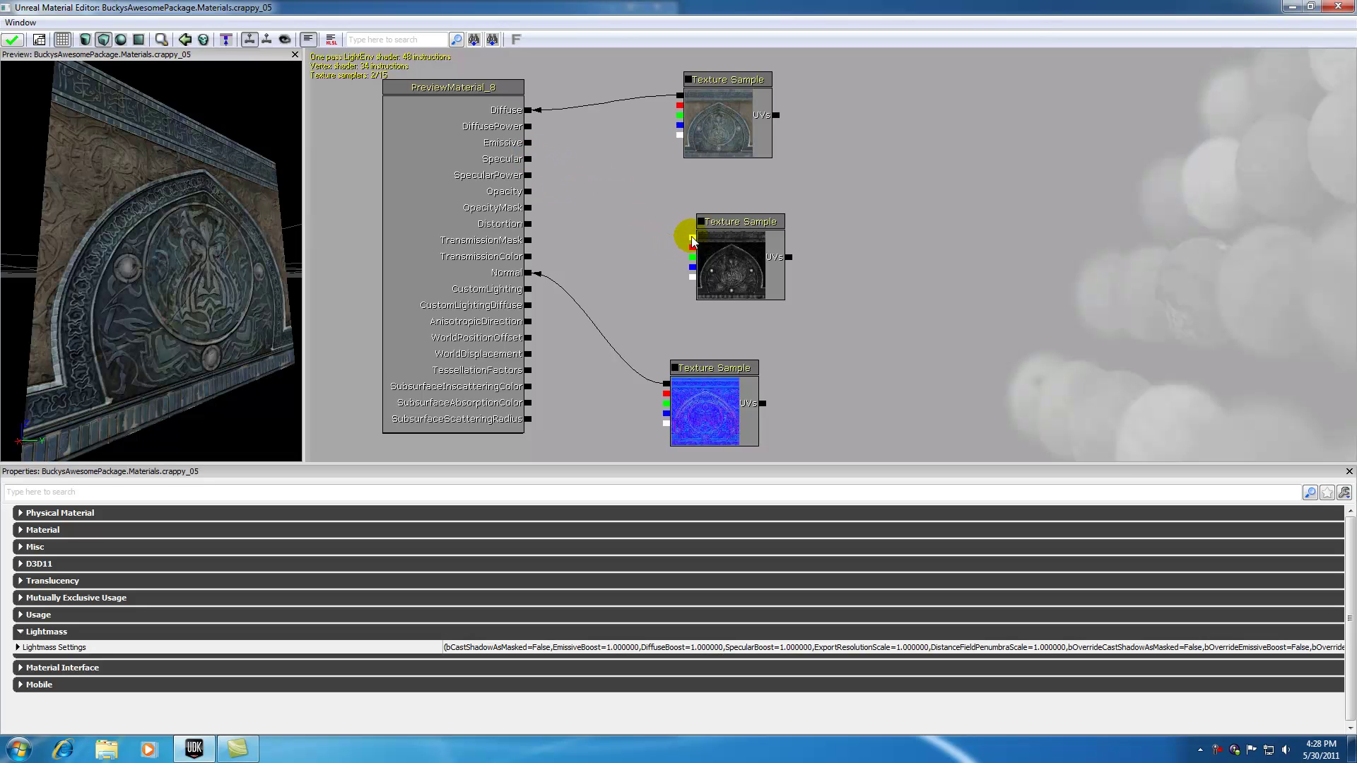
{"action": "left_click_drag", "start_coordinate": [205, 254], "coordinate": [159, 256]}
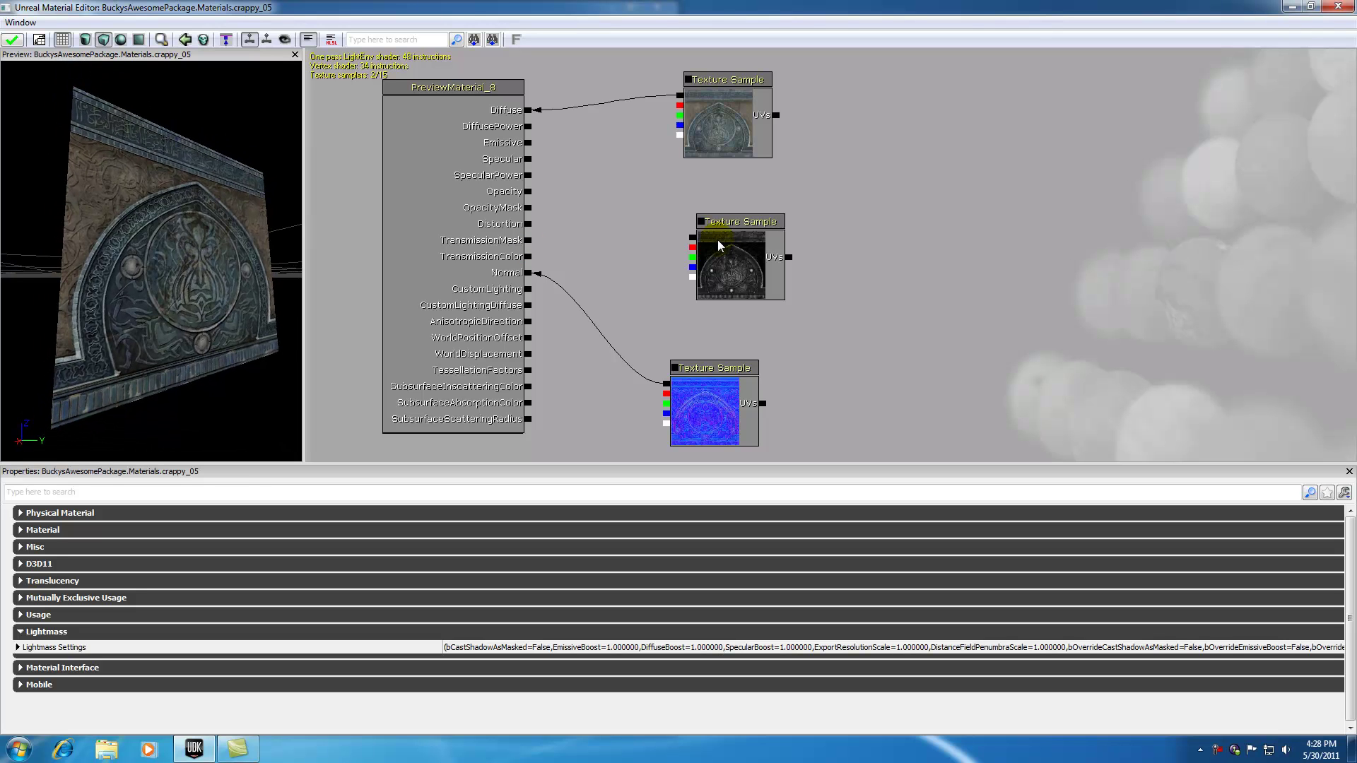
{"action": "left_click", "coordinate": [728, 220]}
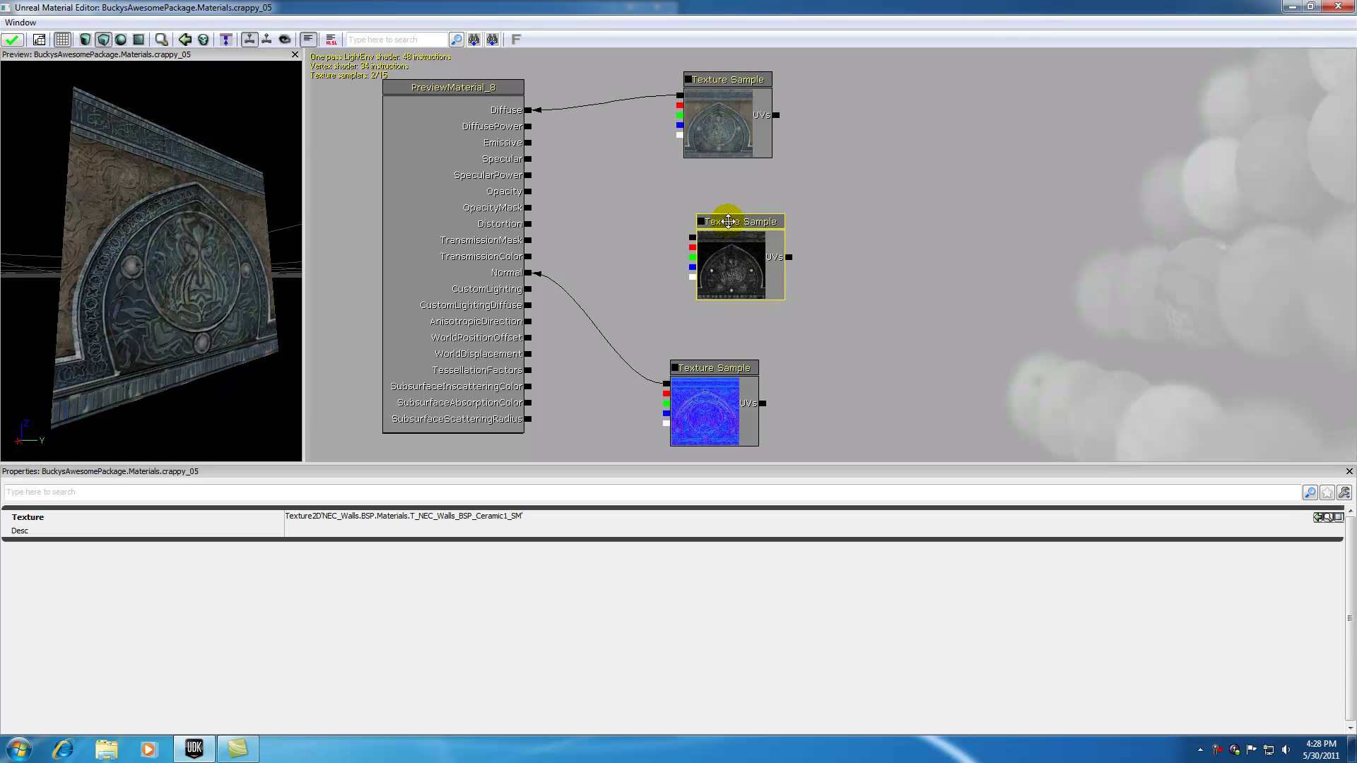
{"action": "left_click_drag", "start_coordinate": [729, 221], "coordinate": [824, 210]}
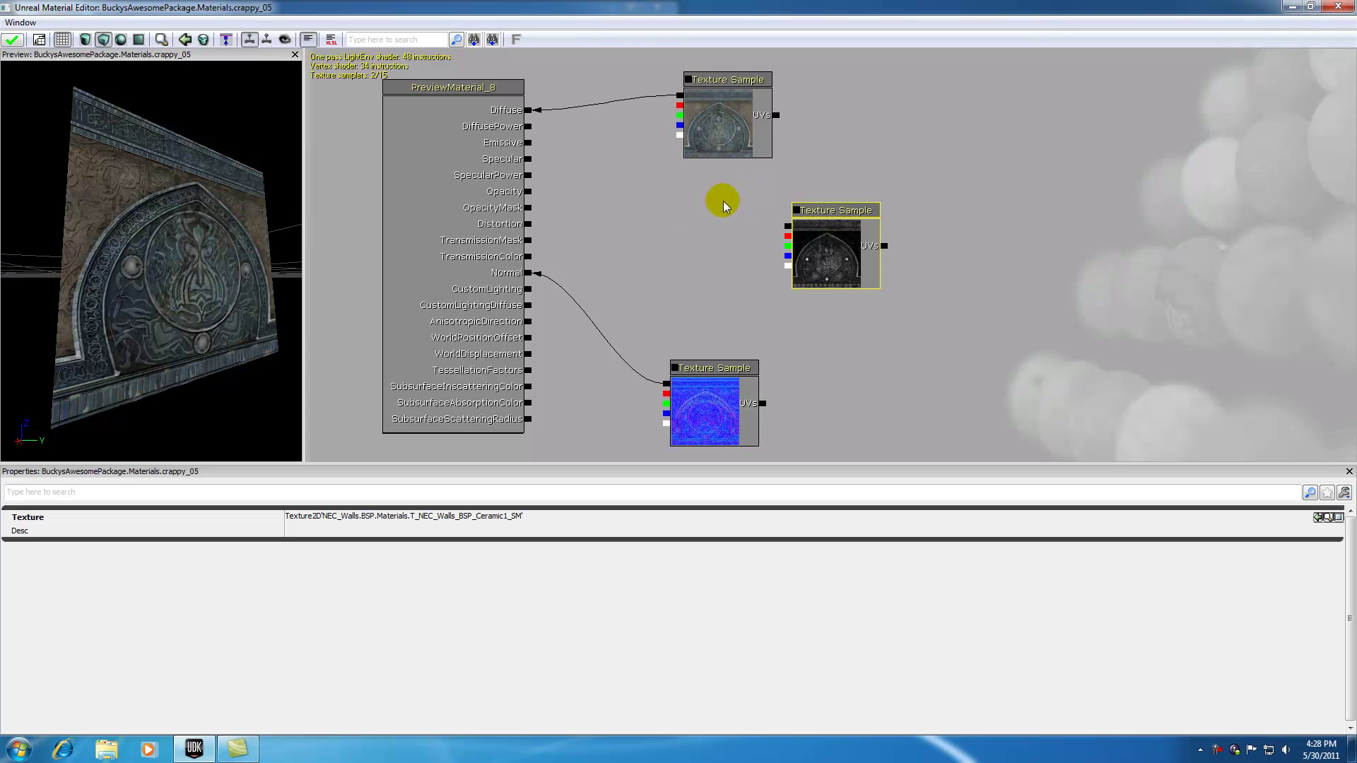
Add a Multiply node before the specular Texture Sample and connect the texture's output to Multiply's A input
{"action": "left_click", "coordinate": [665, 236]}
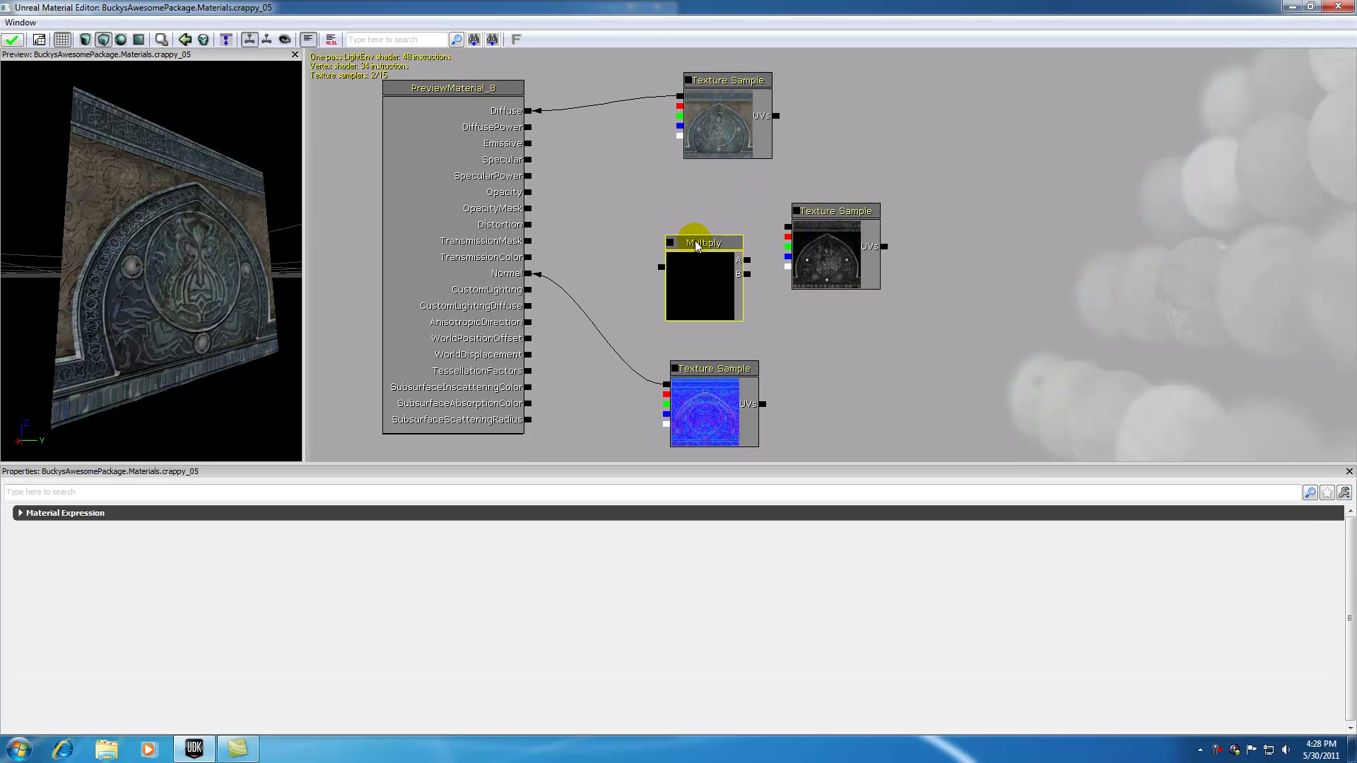
{"action": "left_click_drag", "start_coordinate": [696, 244], "coordinate": [685, 228]}
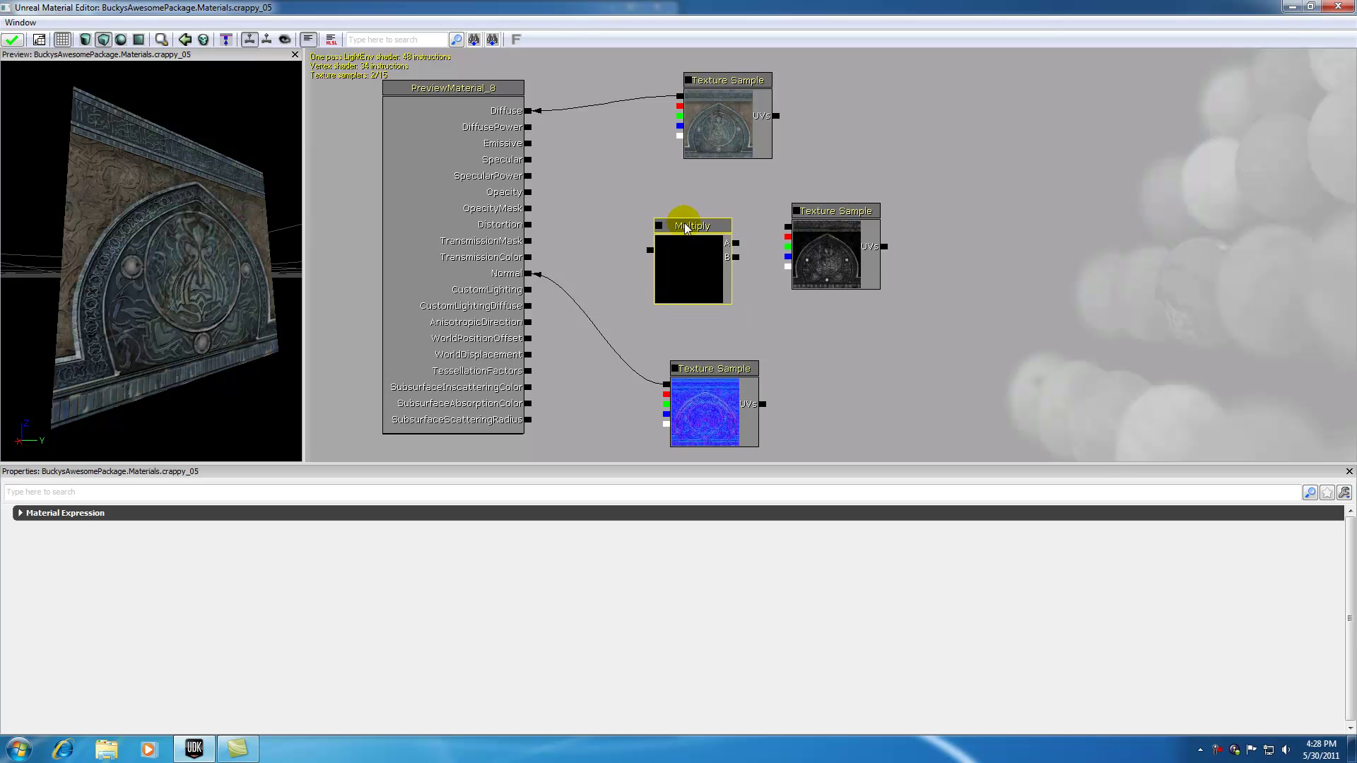
{"action": "left_click_drag", "start_coordinate": [787, 227], "coordinate": [739, 248]}
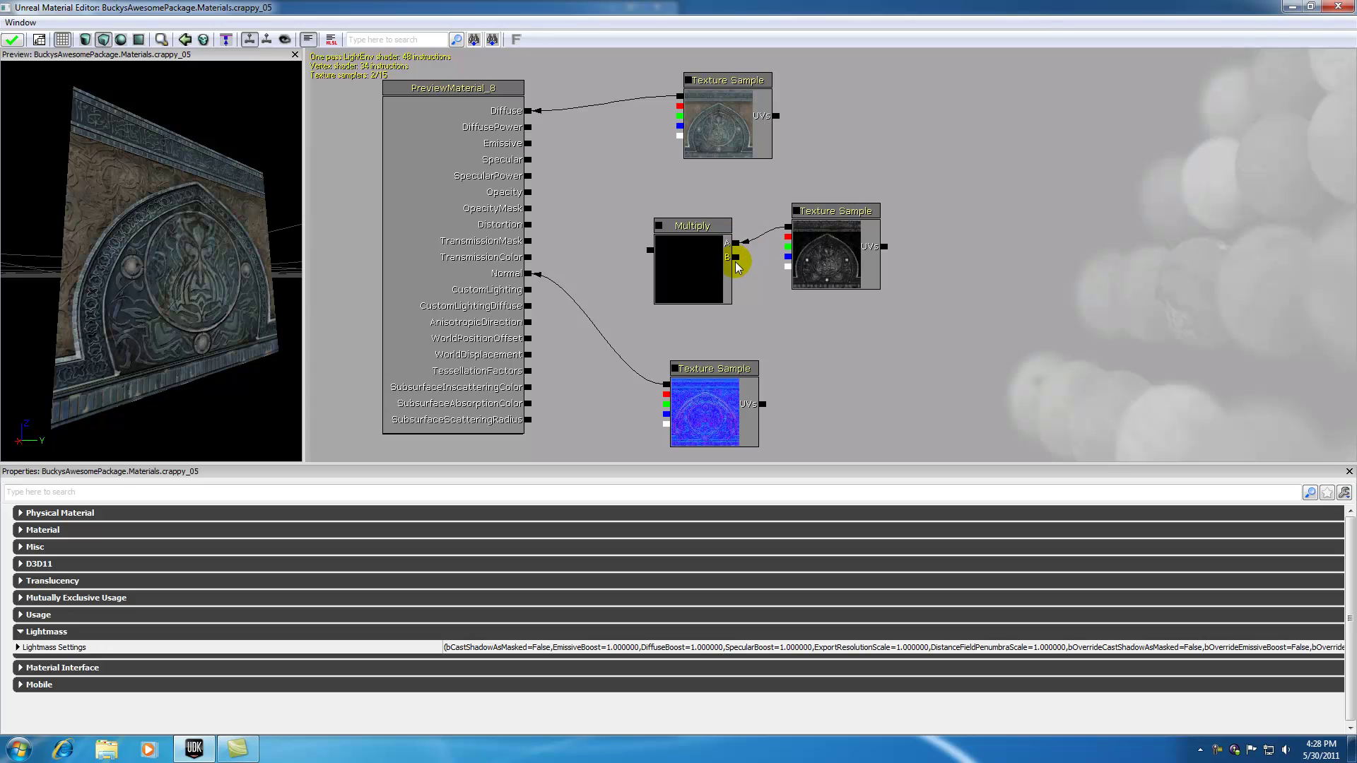
Move the specular Texture Sample up and add a Constant node below it, connected to Multiply's B input
{"action": "left_click", "coordinate": [825, 214]}
{"action": "left_click_drag", "start_coordinate": [825, 214], "coordinate": [849, 177]}
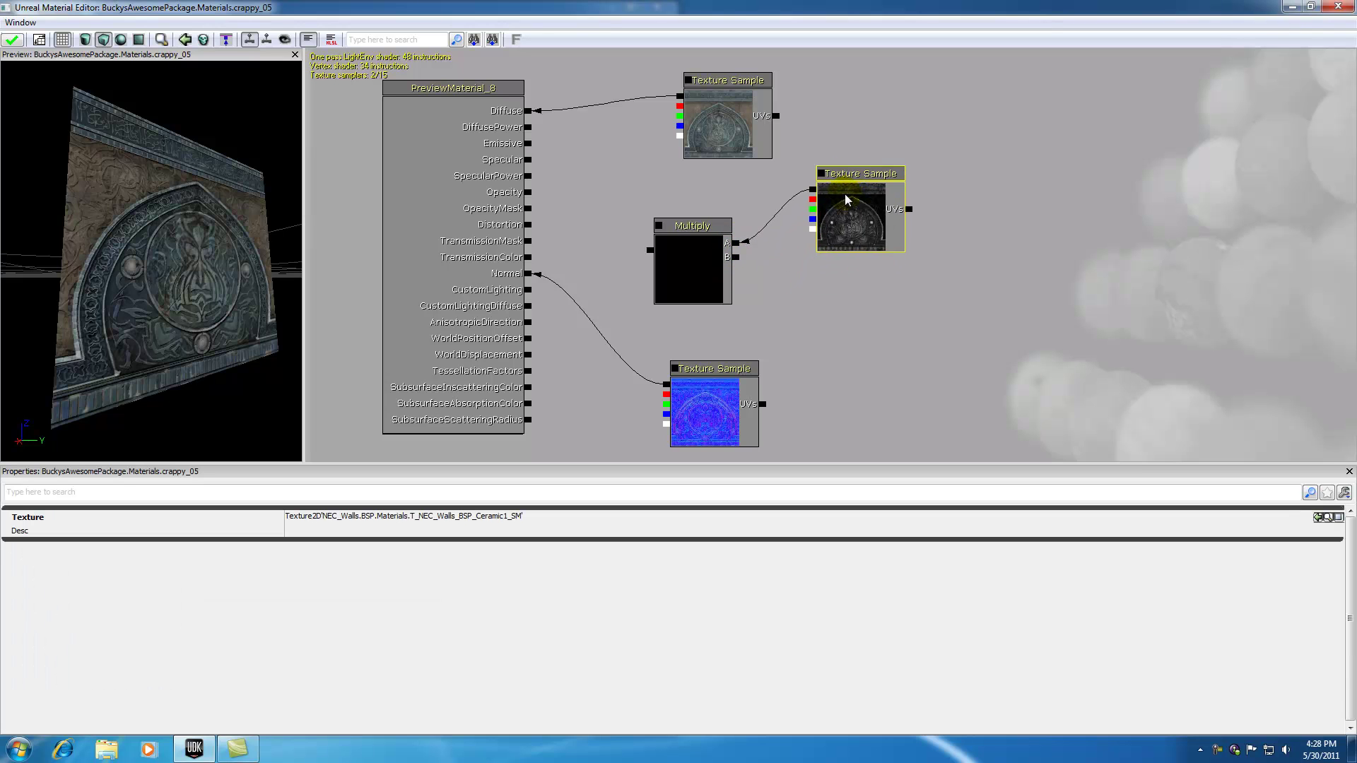
{"action": "right_click", "coordinate": [800, 281]}
{"action": "mouse_move", "coordinate": [829, 302]}
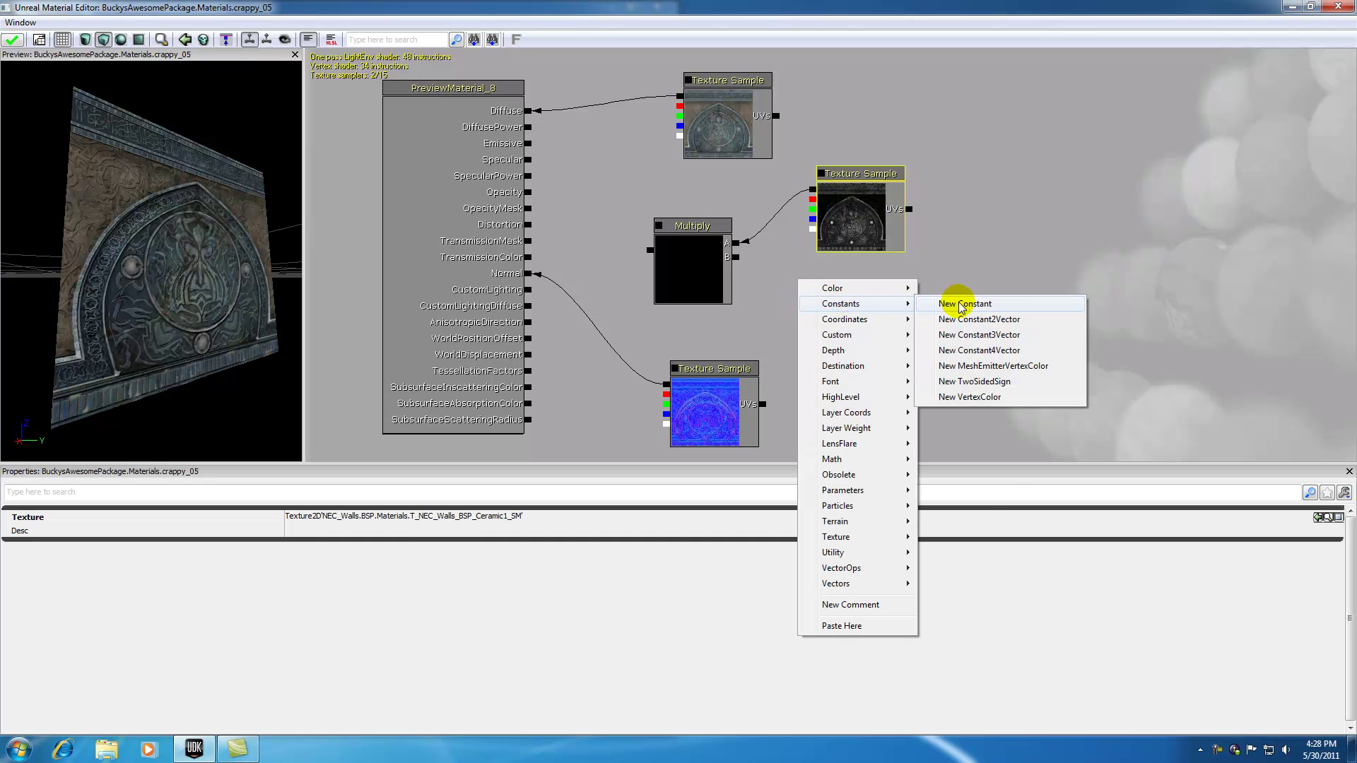
{"action": "left_click", "coordinate": [939, 303]}
{"action": "left_click_drag", "start_coordinate": [792, 317], "coordinate": [735, 256]}
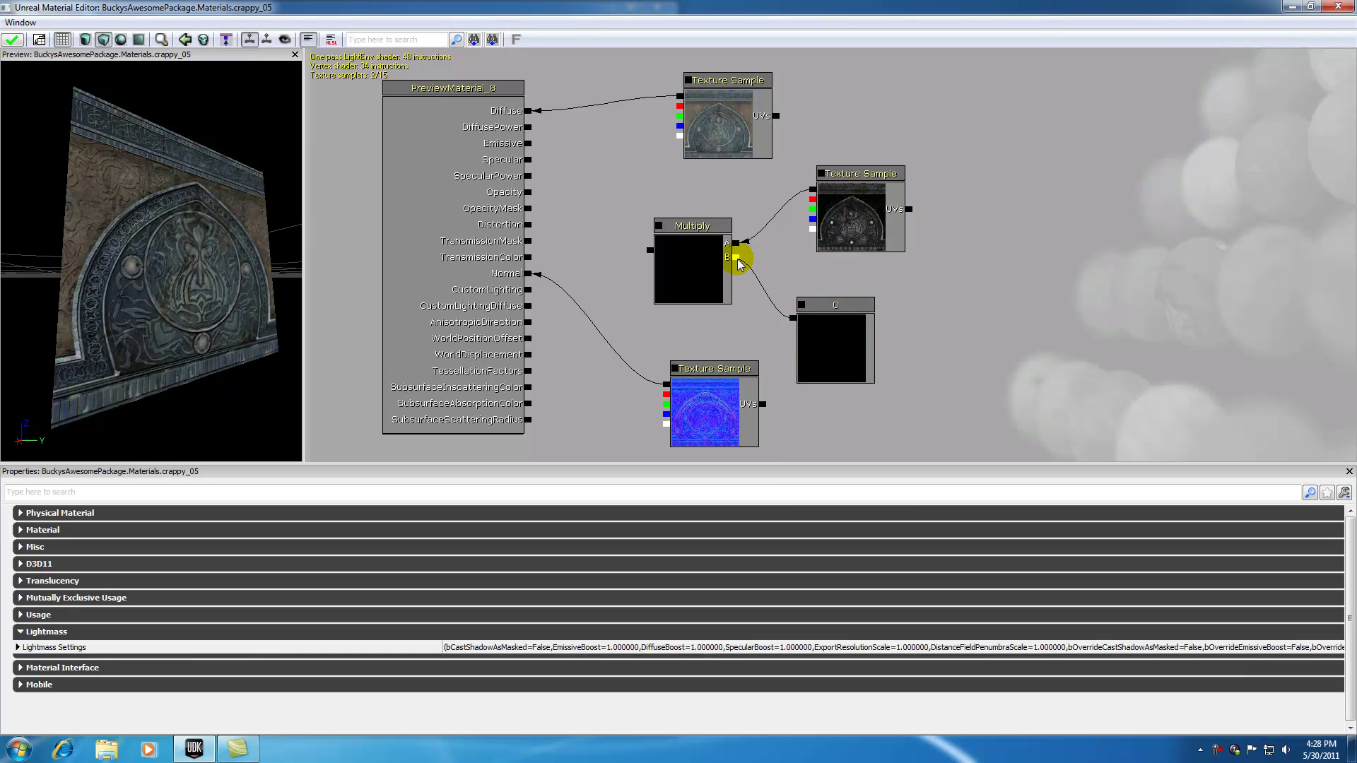
Set the Constant node's R value to 150
{"action": "left_click", "coordinate": [836, 306]}
{"action": "left_click", "coordinate": [317, 518]}
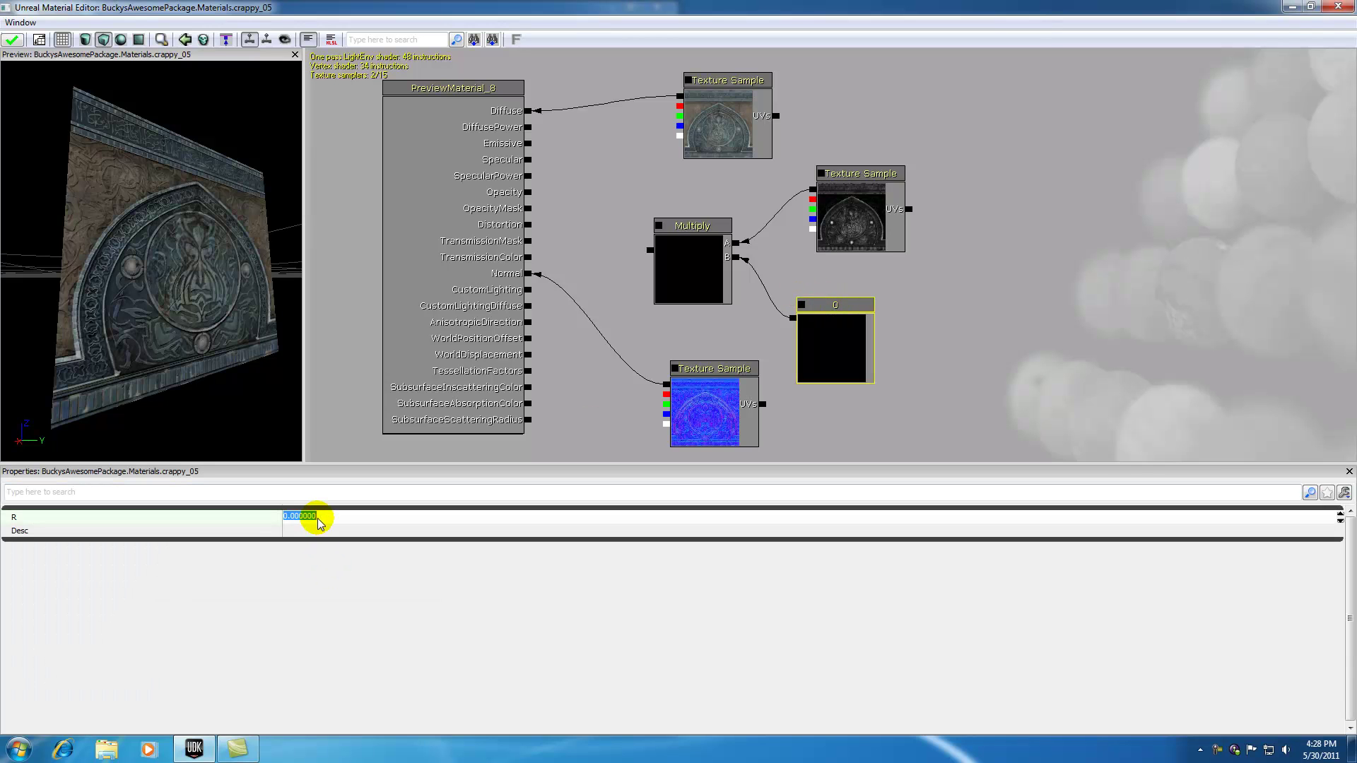
{"action": "type", "text": "150"}
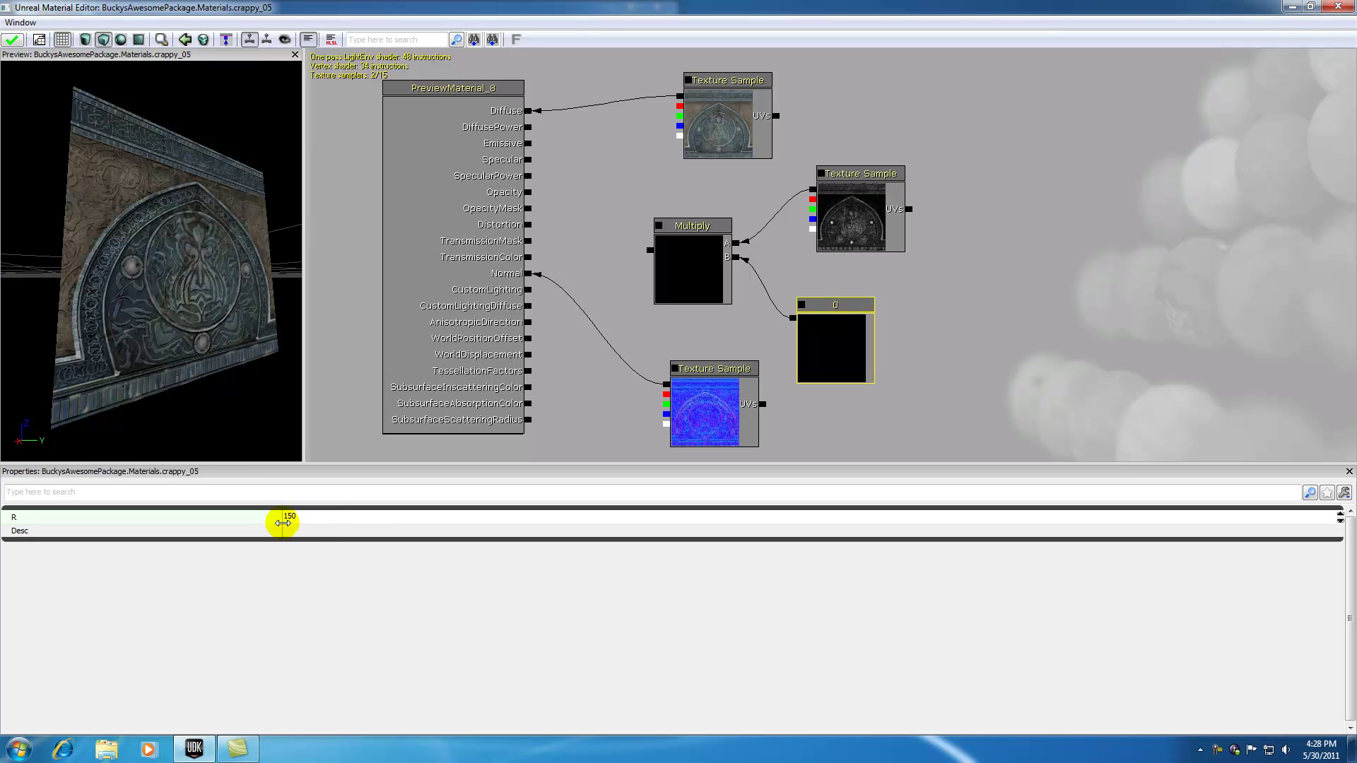
{"action": "left_click", "coordinate": [294, 528]}
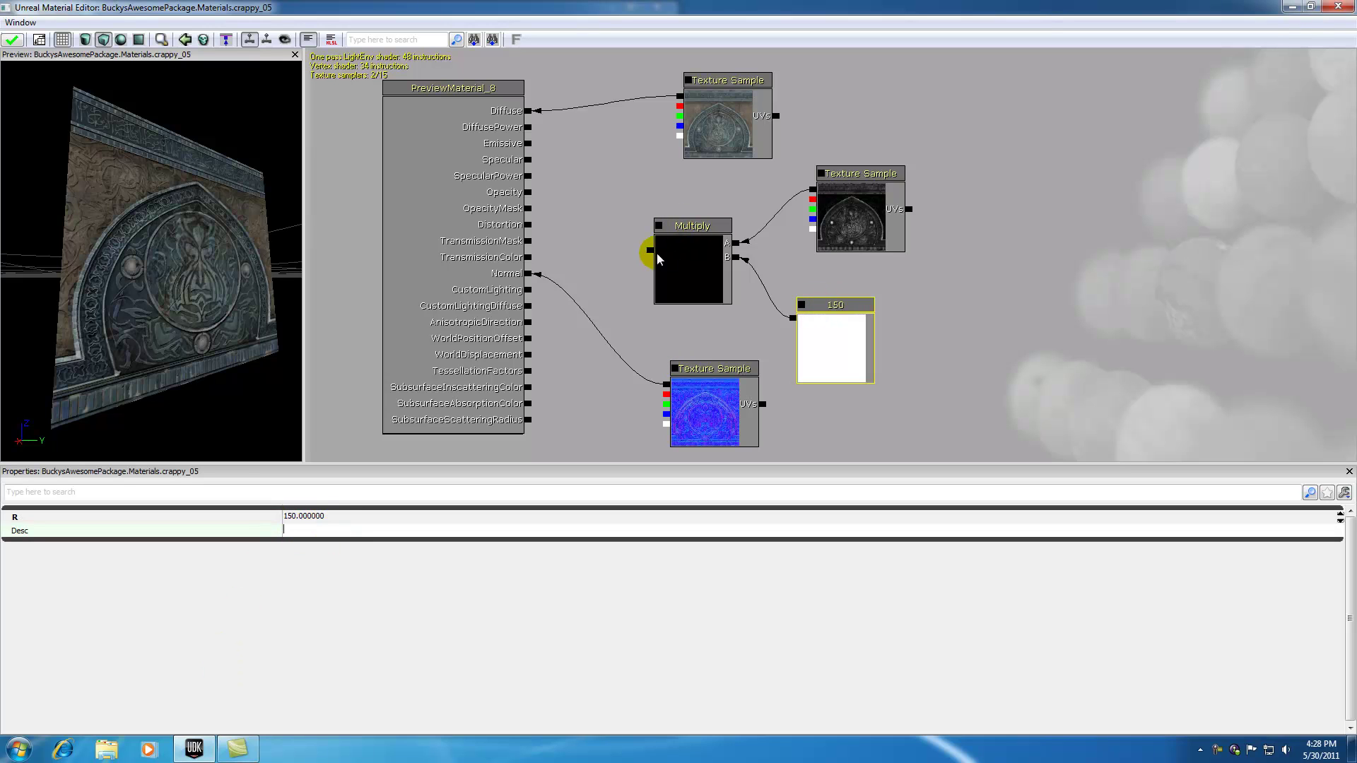
Connect the Multiply node's output to the material's Specular input and inspect the boosted shine on the preview mesh from several angles
{"action": "left_click_drag", "start_coordinate": [650, 250], "coordinate": [530, 159]}
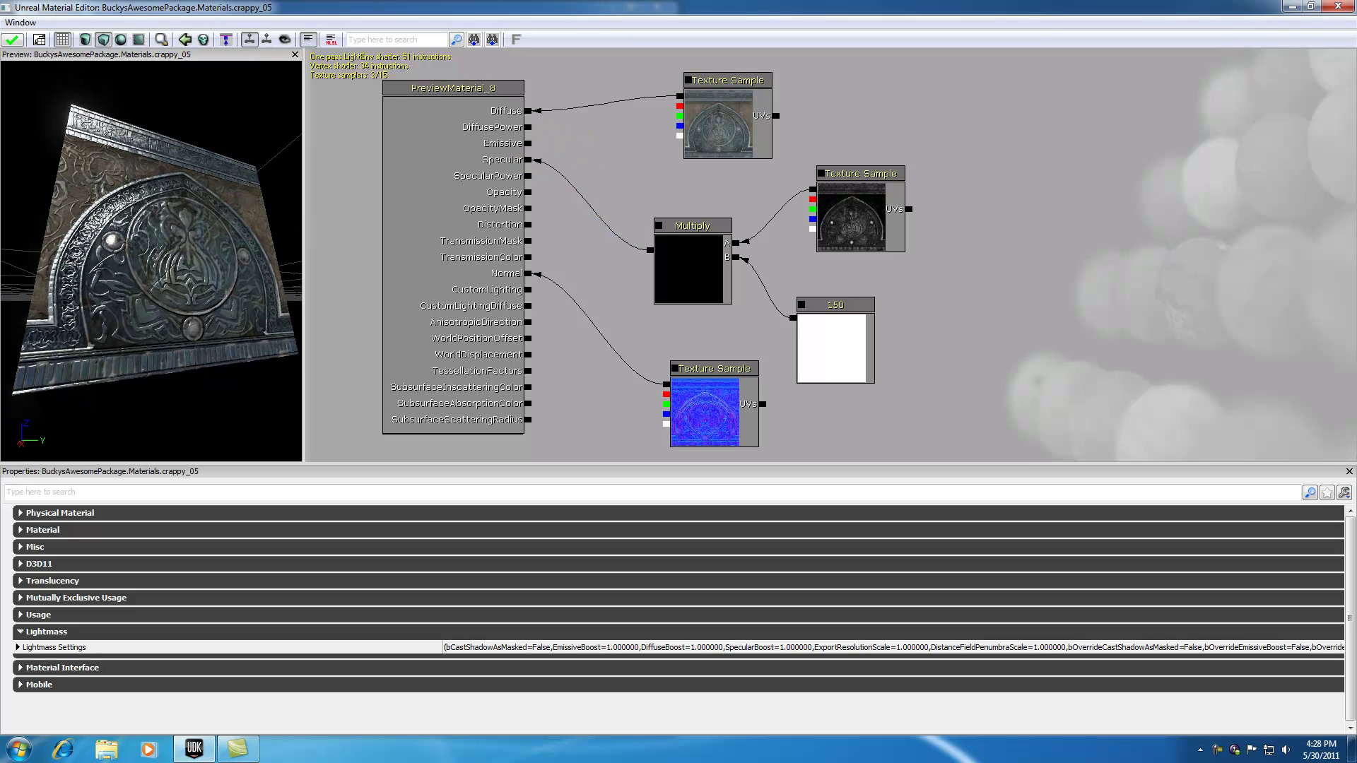
{"action": "left_click_drag", "start_coordinate": [151, 261], "coordinate": [65, 260]}
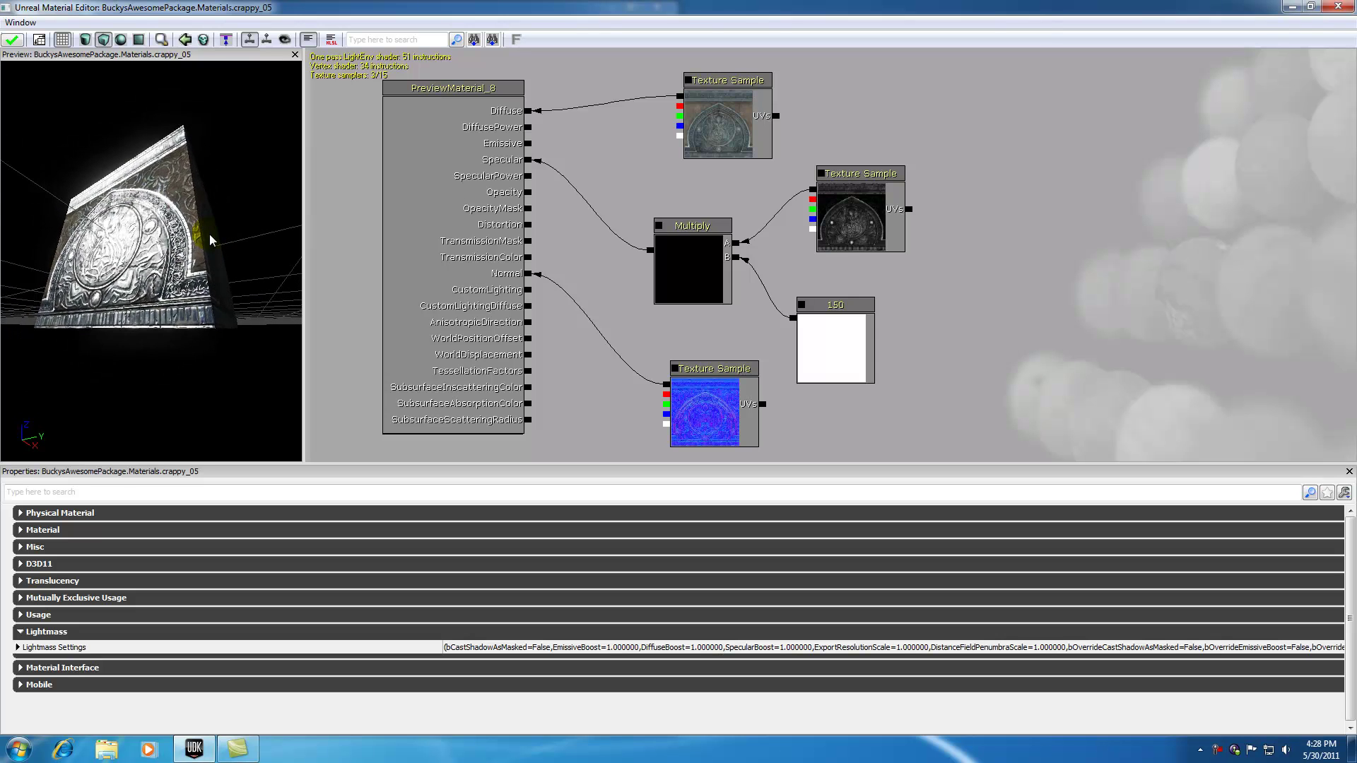
{"action": "left_click_drag", "start_coordinate": [65, 259], "coordinate": [31, 265]}
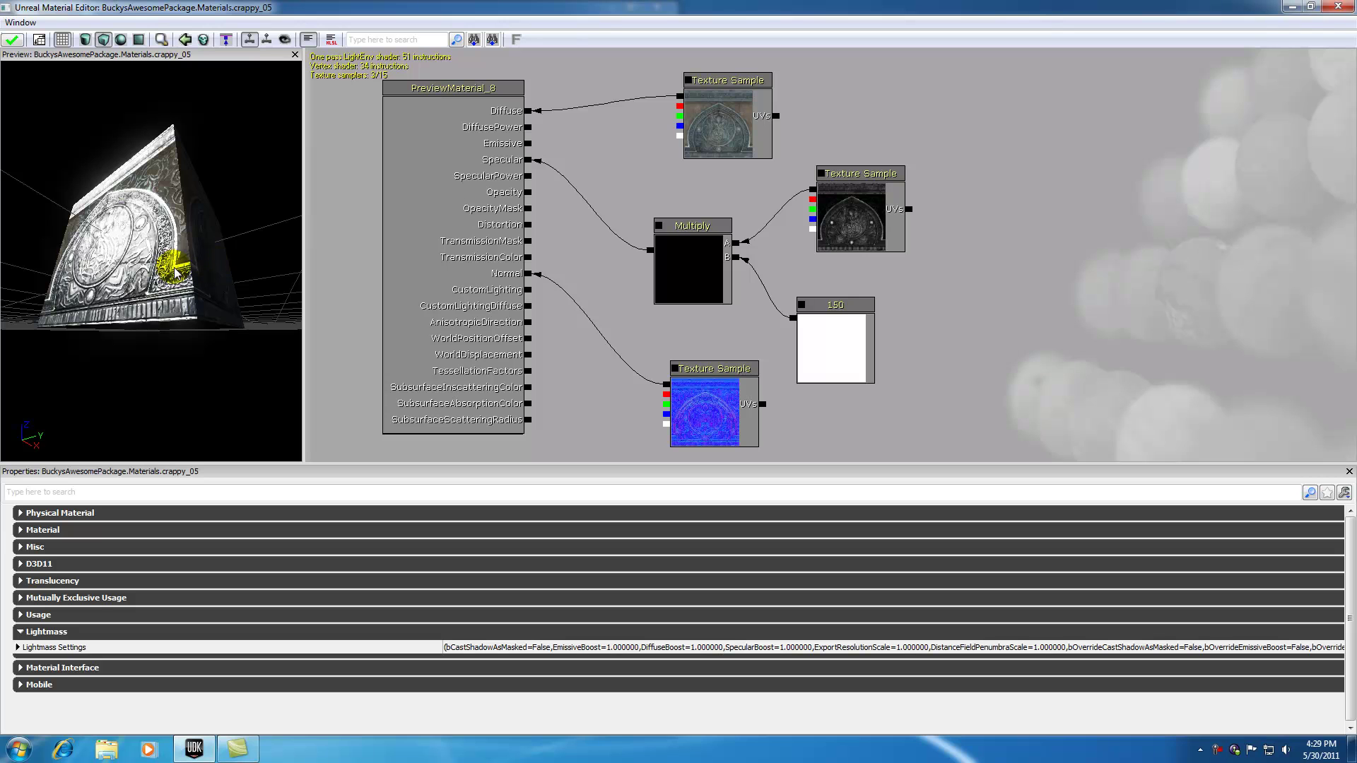
{"action": "left_click_drag", "start_coordinate": [106, 173], "coordinate": [131, 170]}
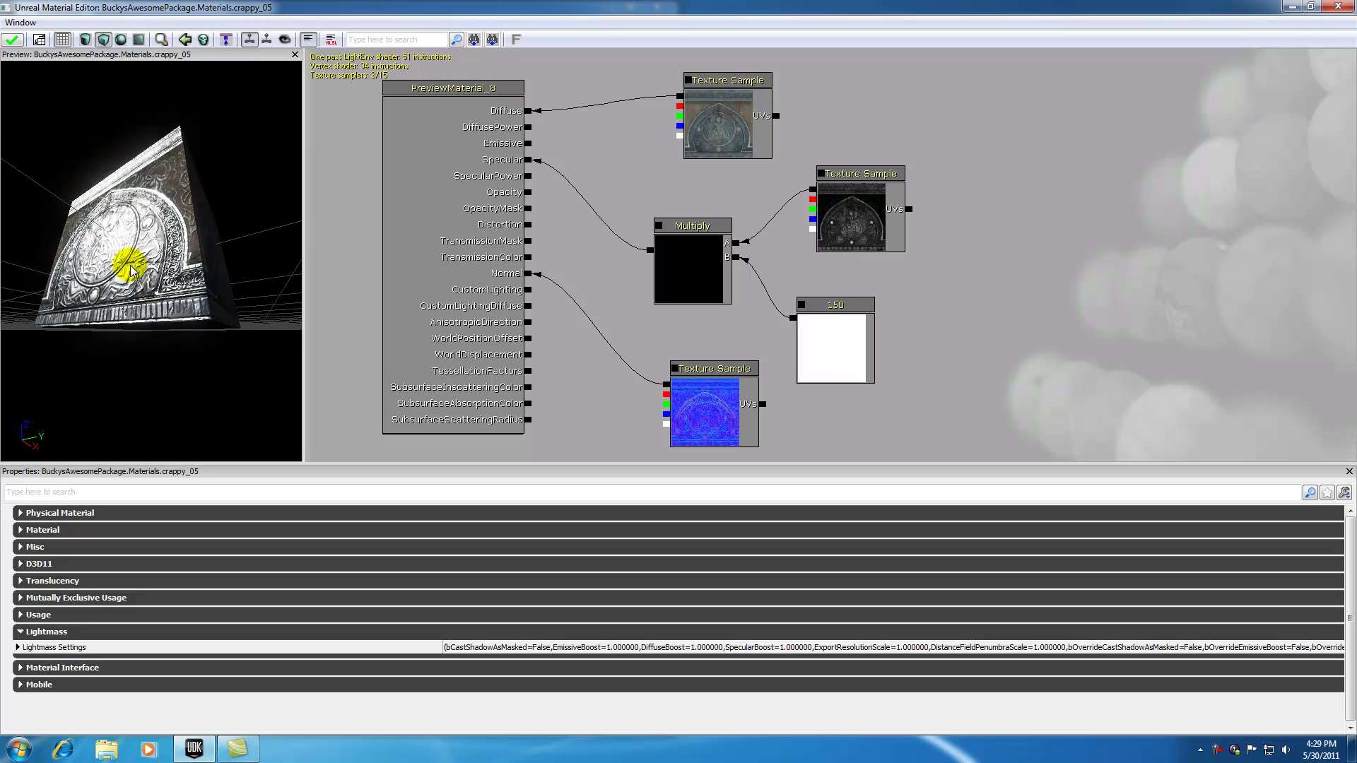
{"action": "left_click_drag", "start_coordinate": [98, 233], "coordinate": [176, 164]}
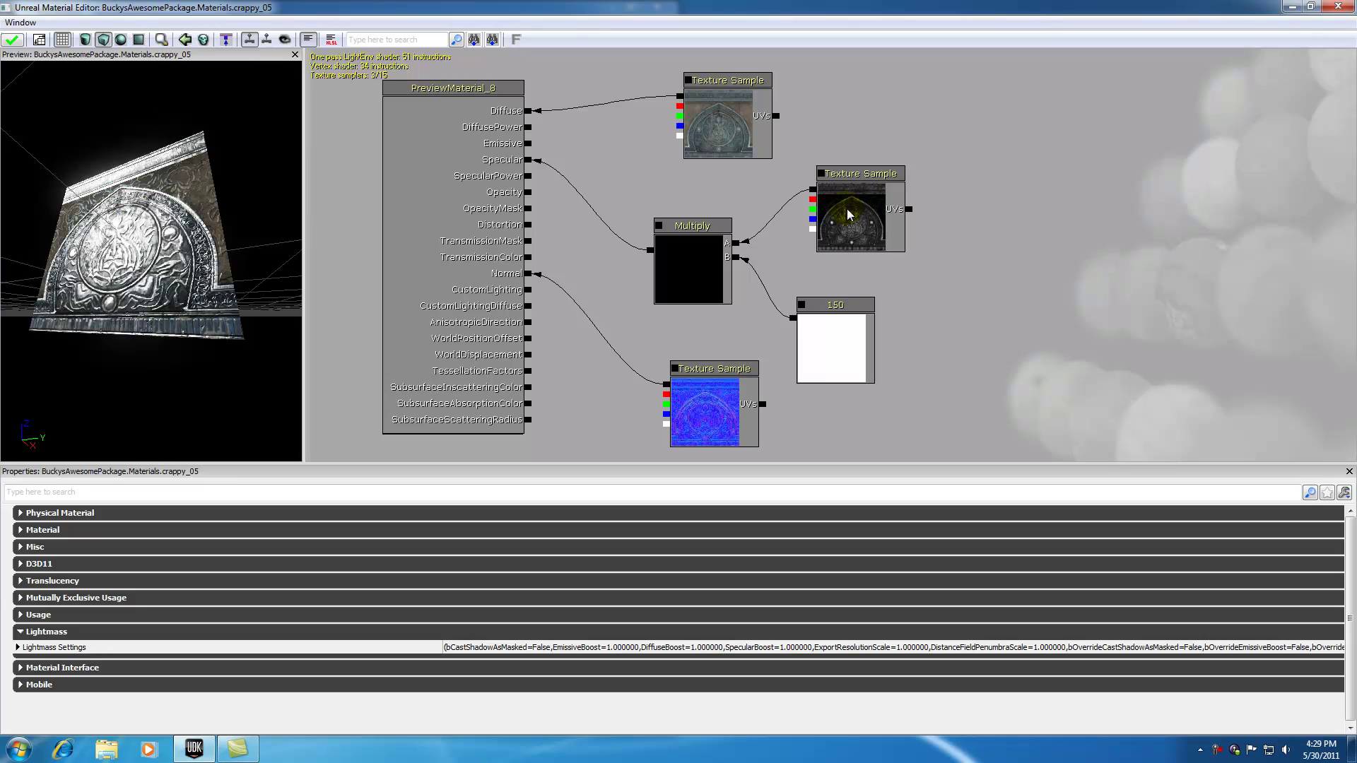
Disconnect Multiply from the Specular input to compare the preview without specular, and reconnect it to Specular
{"action": "left_click", "coordinate": [649, 251], "text": "alt"}
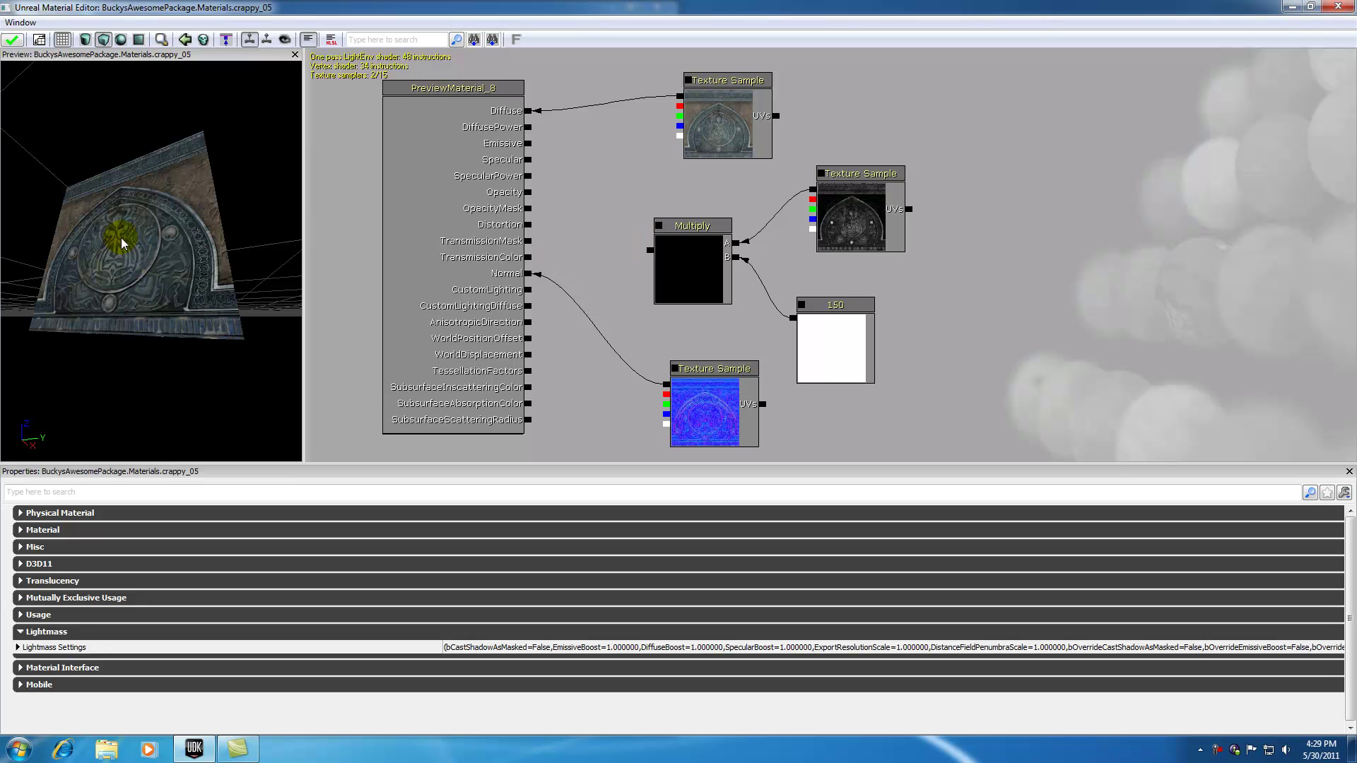
{"action": "left_click_drag", "start_coordinate": [648, 249], "coordinate": [529, 162]}
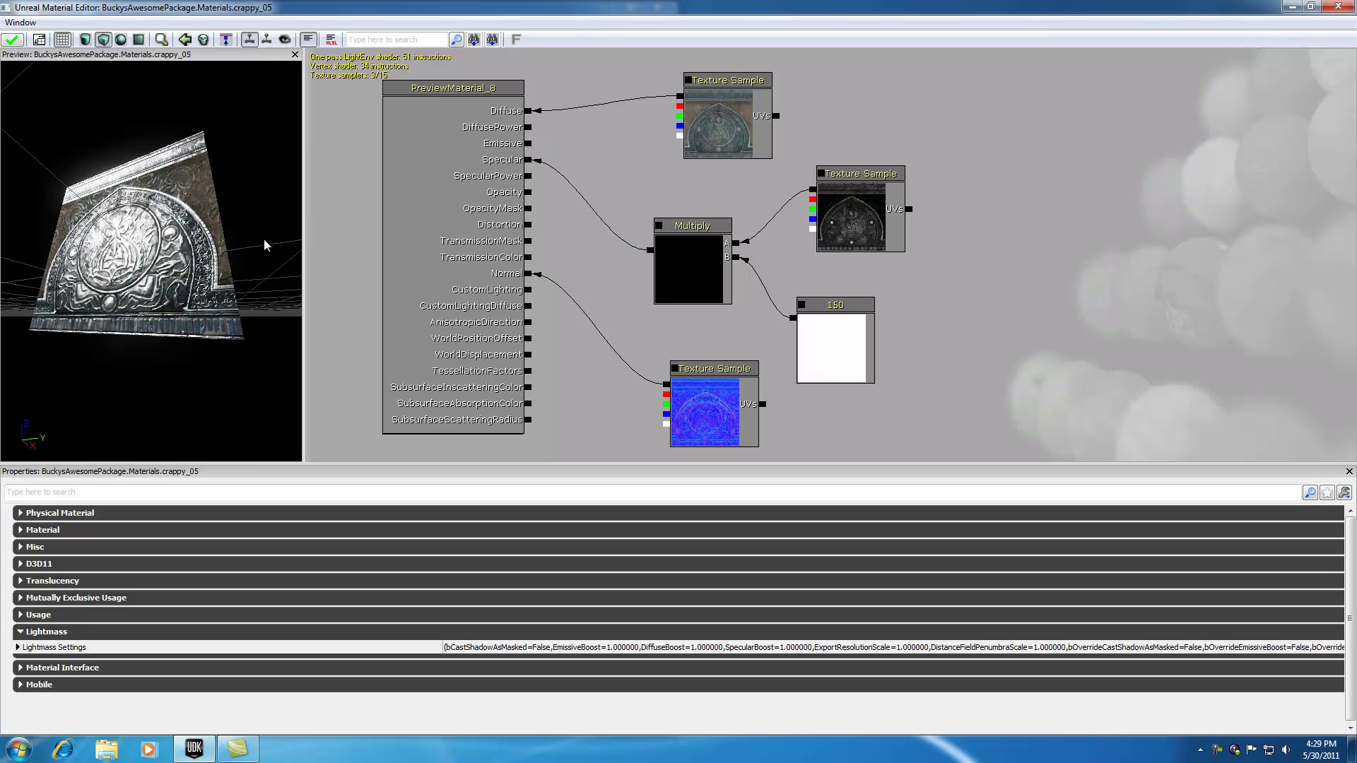
{"action": "left_click", "coordinate": [133, 263]}
Select the Multiply node, the specular Texture Sample and the 150 Constant together and move them farther away from the material node
{"action": "left_click_drag", "start_coordinate": [1064, 378], "coordinate": [964, 297], "text": "ctrl+alt"}
{"action": "left_click_drag", "start_coordinate": [1009, 203], "coordinate": [706, 332], "text": "ctrl+alt"}
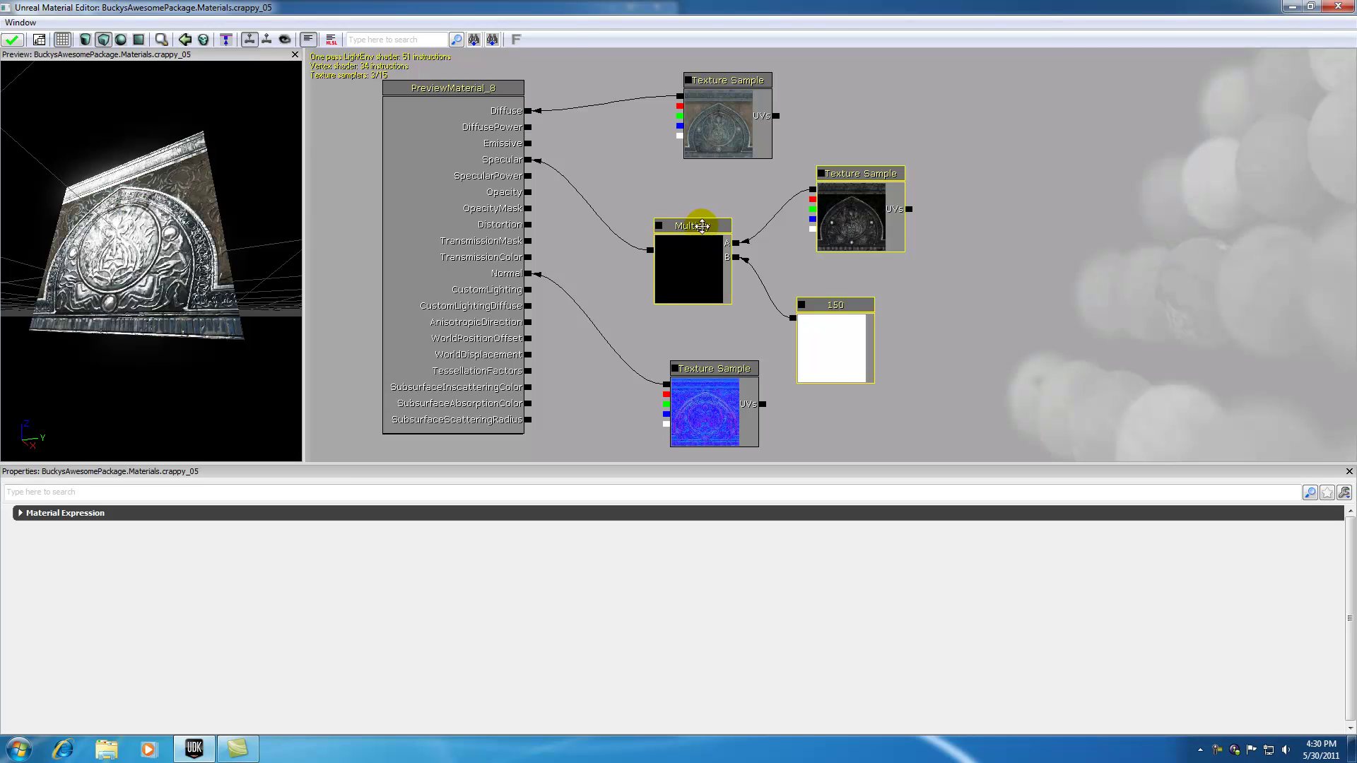
{"action": "left_click_drag", "start_coordinate": [705, 232], "coordinate": [943, 160]}
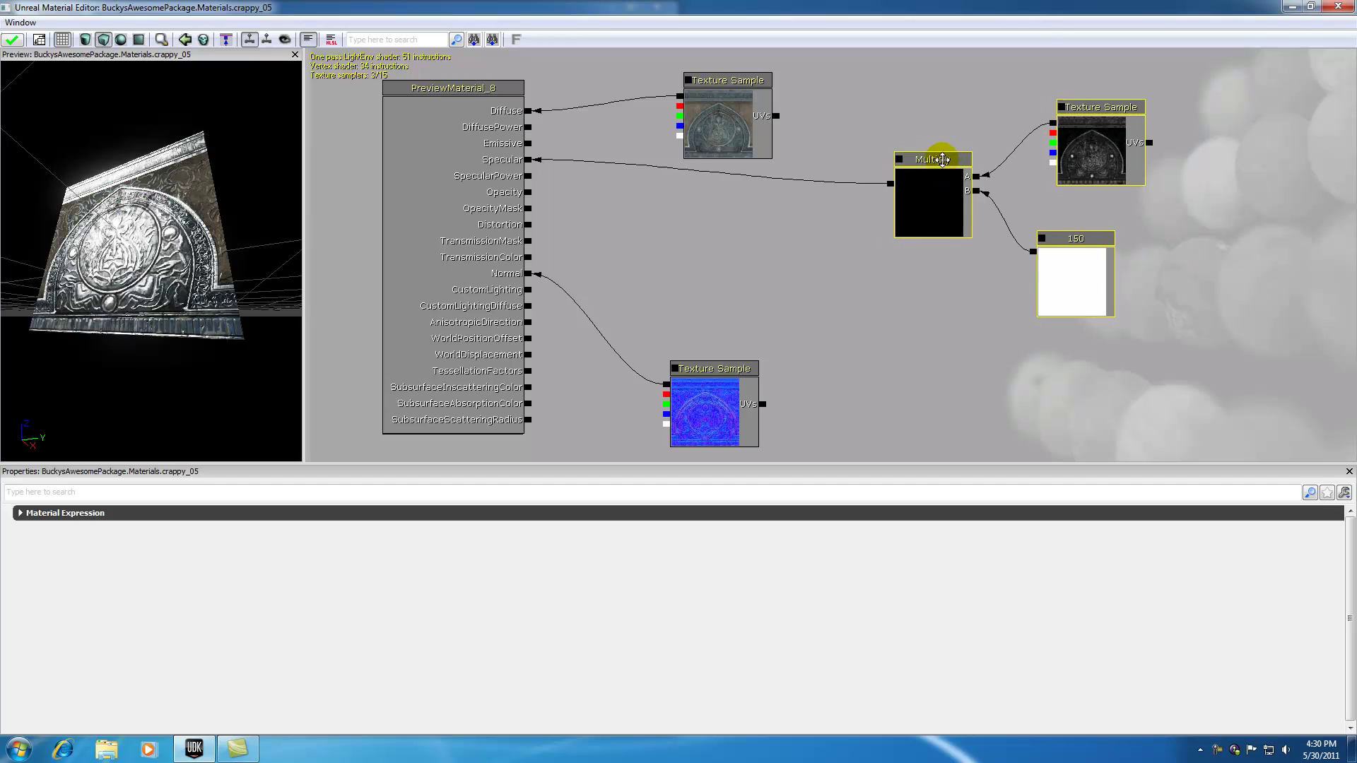
{"action": "left_click", "coordinate": [749, 249]}
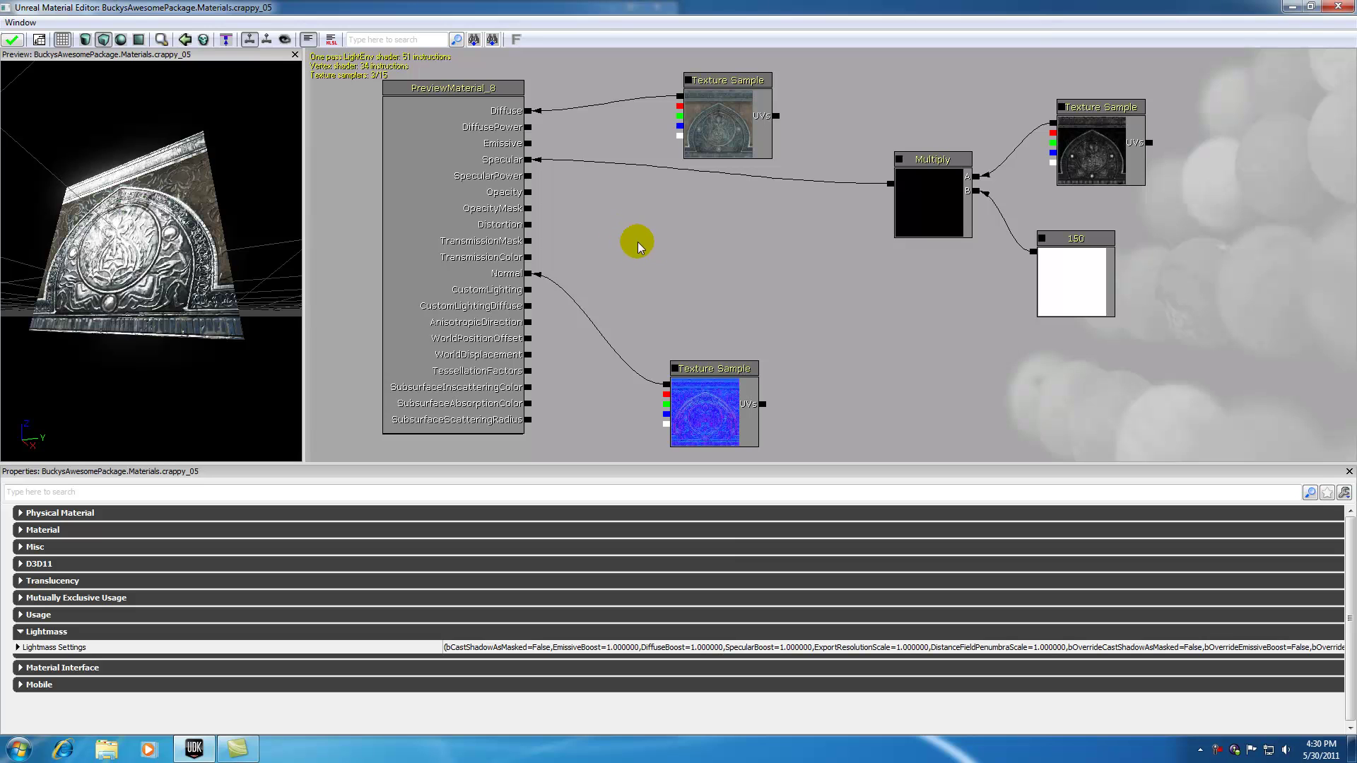
Add a new Constant node between the diffuse and normal Texture Samples and connect it to the material's SpecularPower input
{"action": "left_click_drag", "start_coordinate": [642, 246], "coordinate": [635, 245]}
{"action": "right_click", "coordinate": [614, 205]}
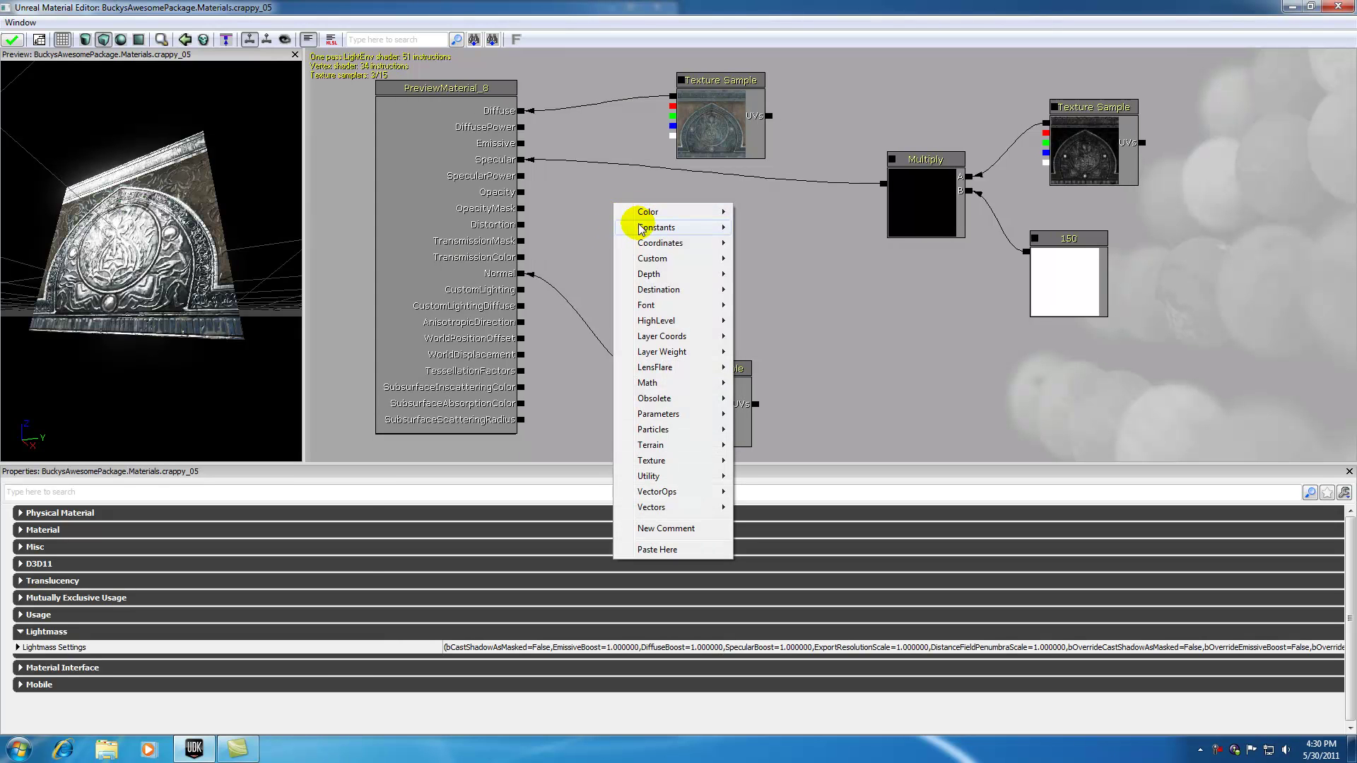
{"action": "mouse_move", "coordinate": [657, 227]}
{"action": "left_click", "coordinate": [760, 230]}
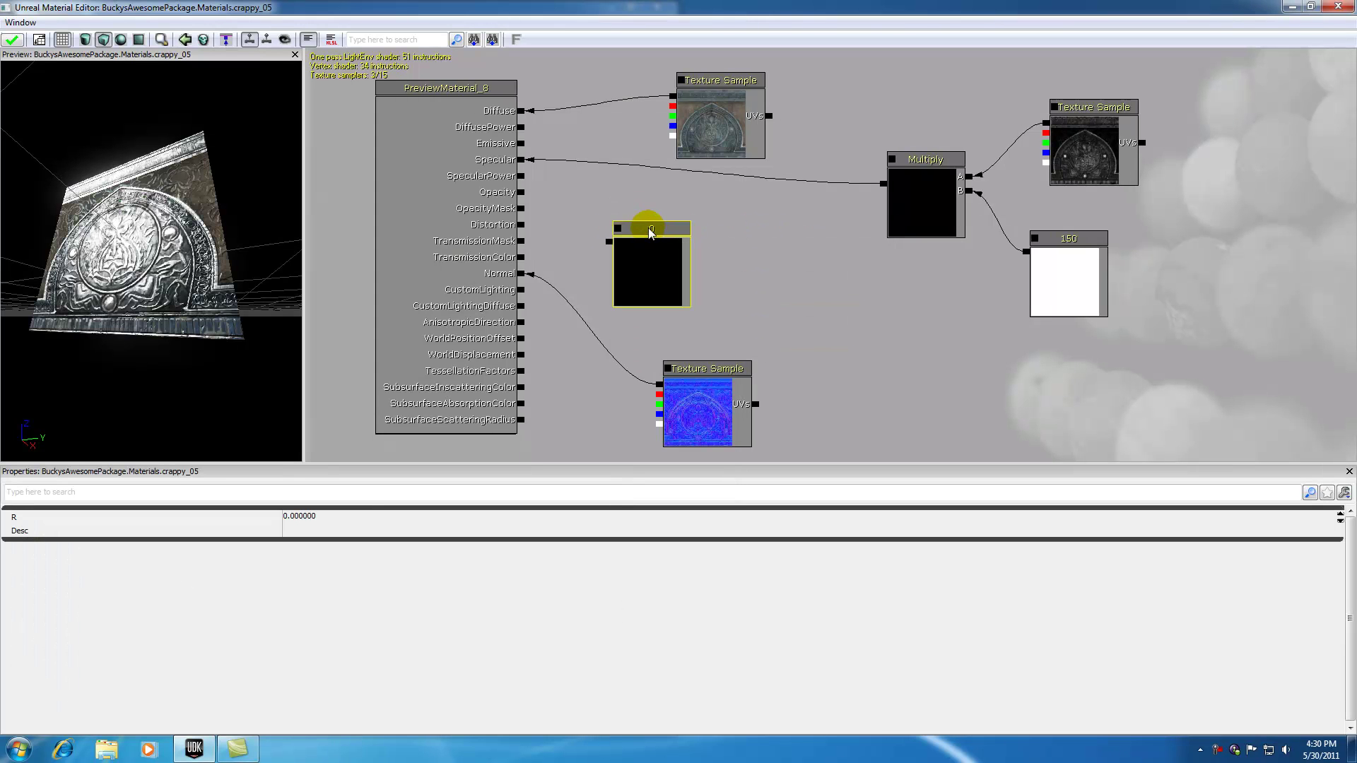
{"action": "left_click_drag", "start_coordinate": [610, 244], "coordinate": [524, 176]}
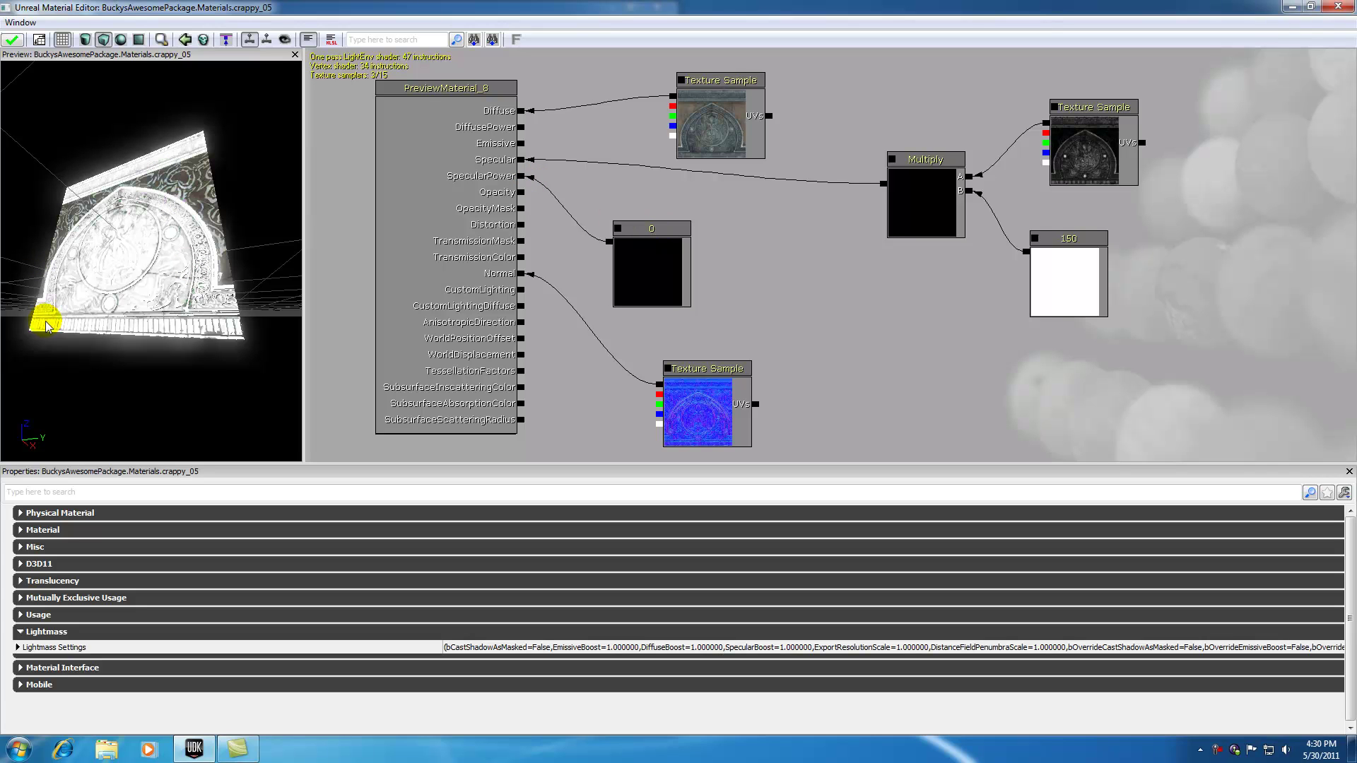
{"action": "left_click", "coordinate": [106, 219]}
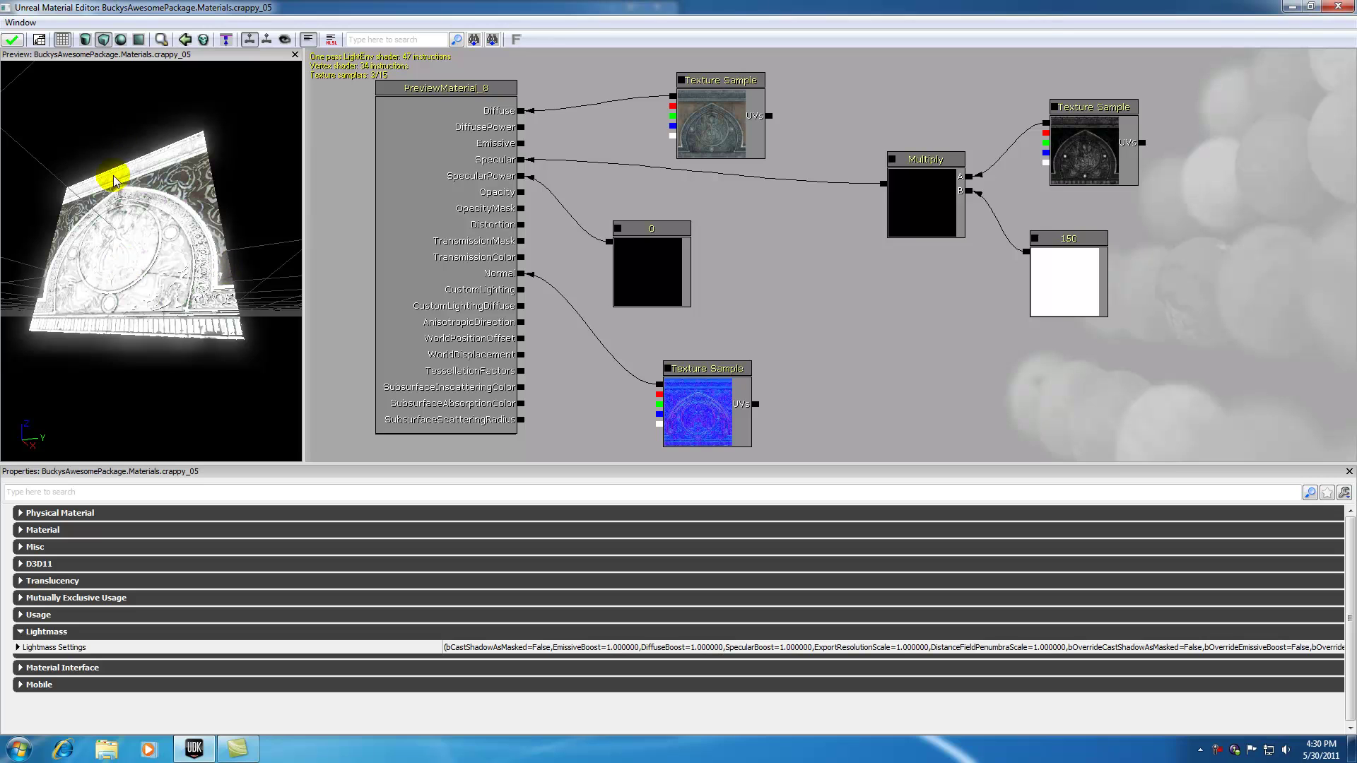
Set the R value of the Constant connected to SpecularPower to 500
{"action": "left_click", "coordinate": [648, 226]}
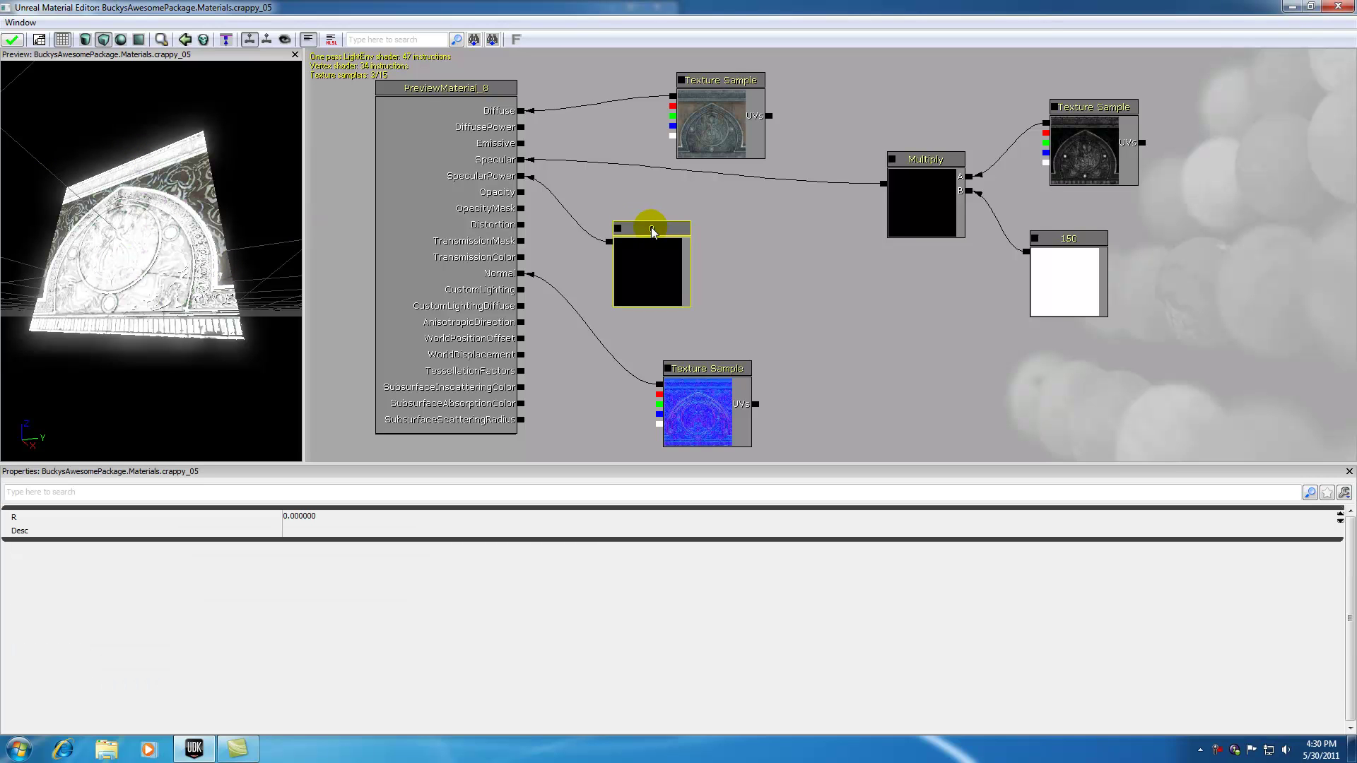
{"action": "left_click", "coordinate": [323, 517]}
{"action": "type", "text": "500"}
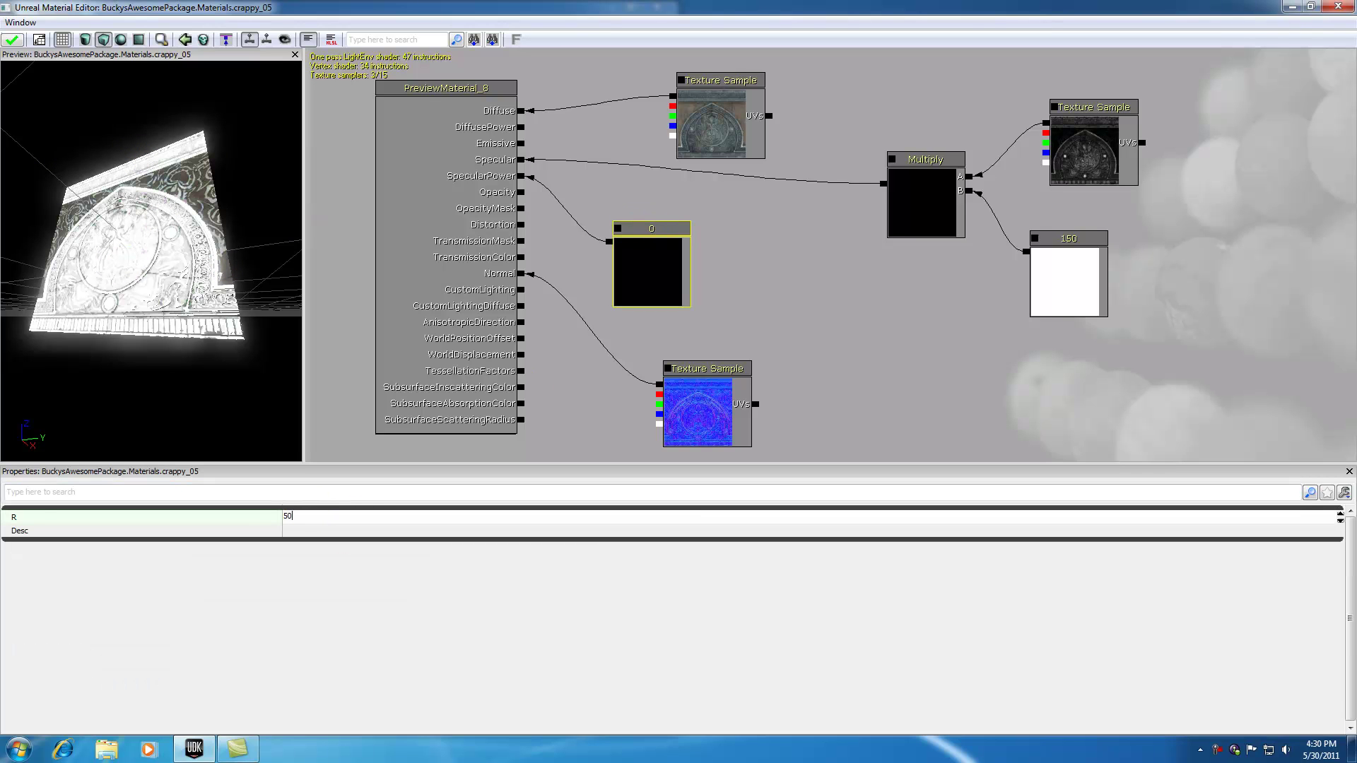
{"action": "left_click", "coordinate": [288, 530]}
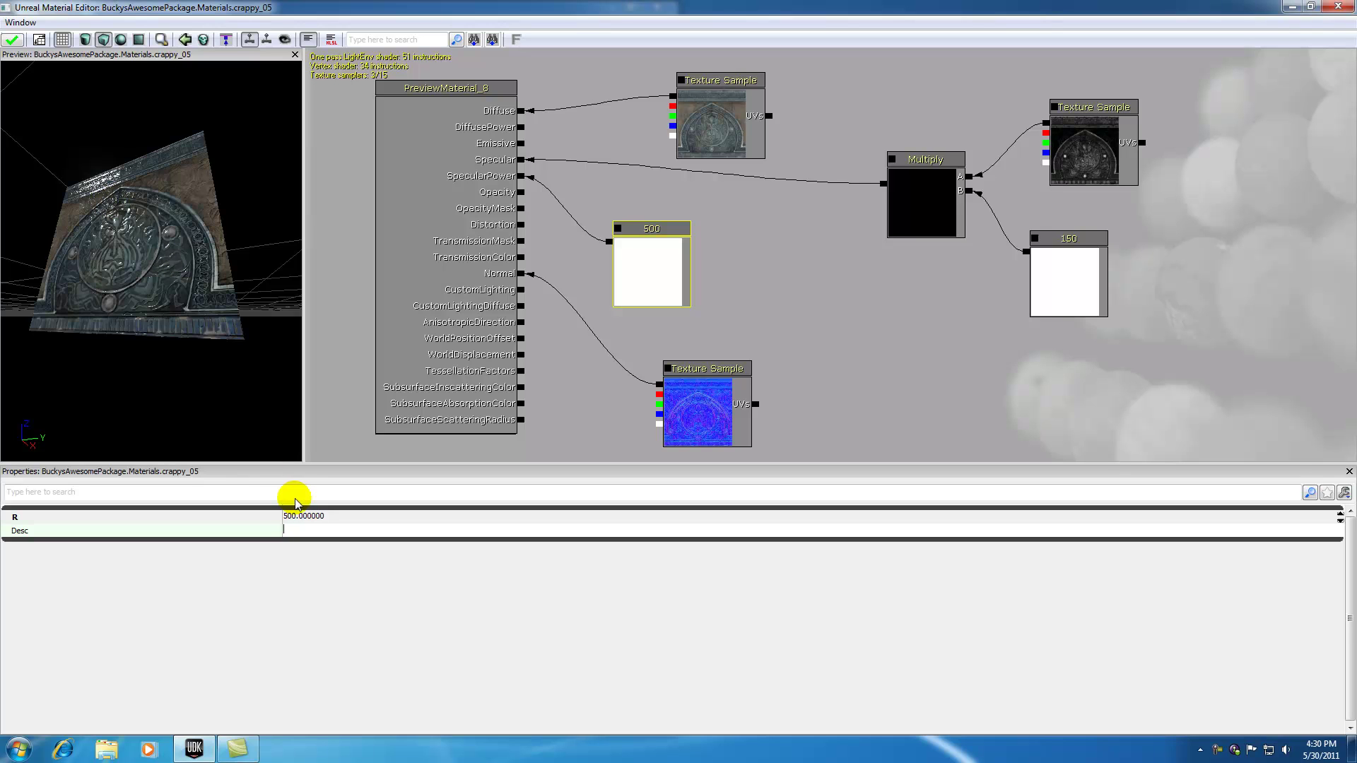
Set the SpecularPower Constant's R value to 0
{"action": "left_click", "coordinate": [312, 516]}
{"action": "type", "text": "0"}
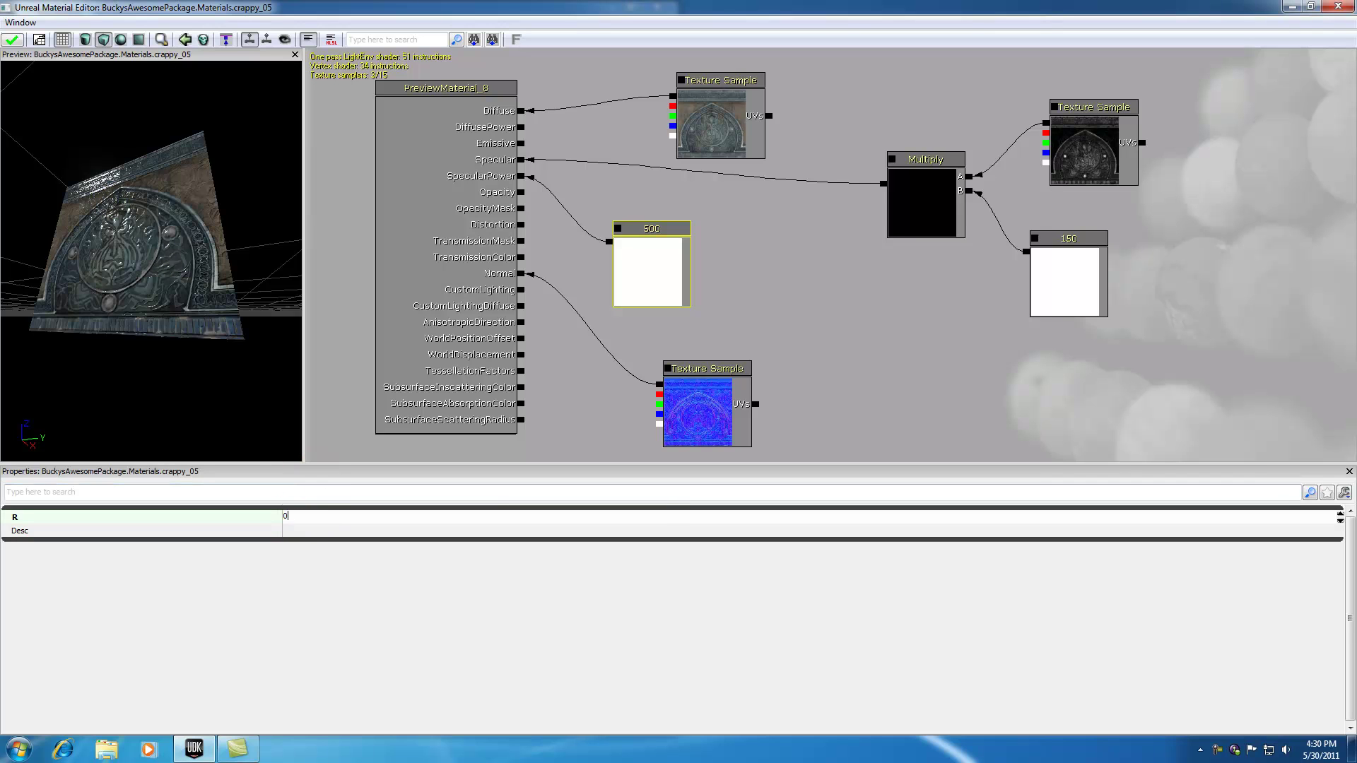
{"action": "left_click", "coordinate": [598, 205]}
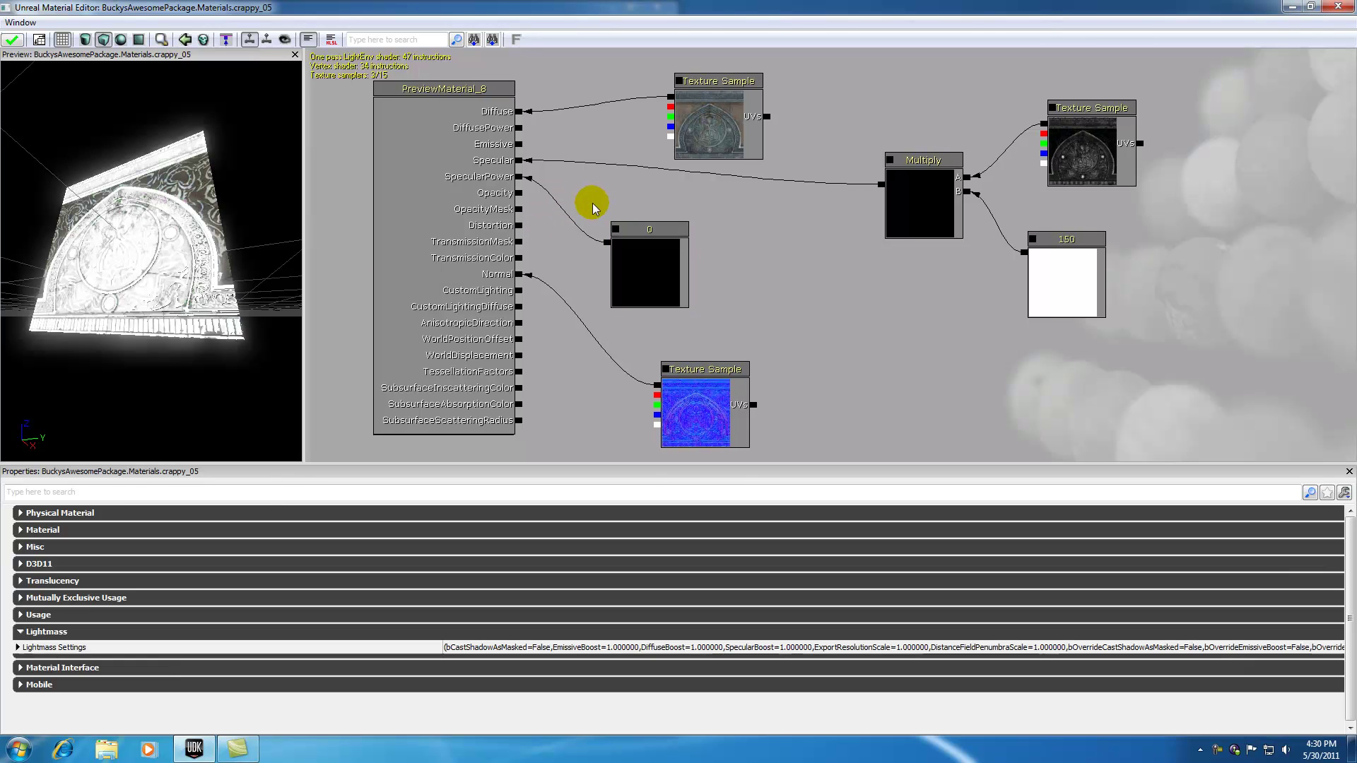
Set the SpecularPower Constant's R value to 200 and check the highlights on the preview mesh
{"action": "left_click", "coordinate": [634, 228]}
{"action": "left_click", "coordinate": [305, 516]}
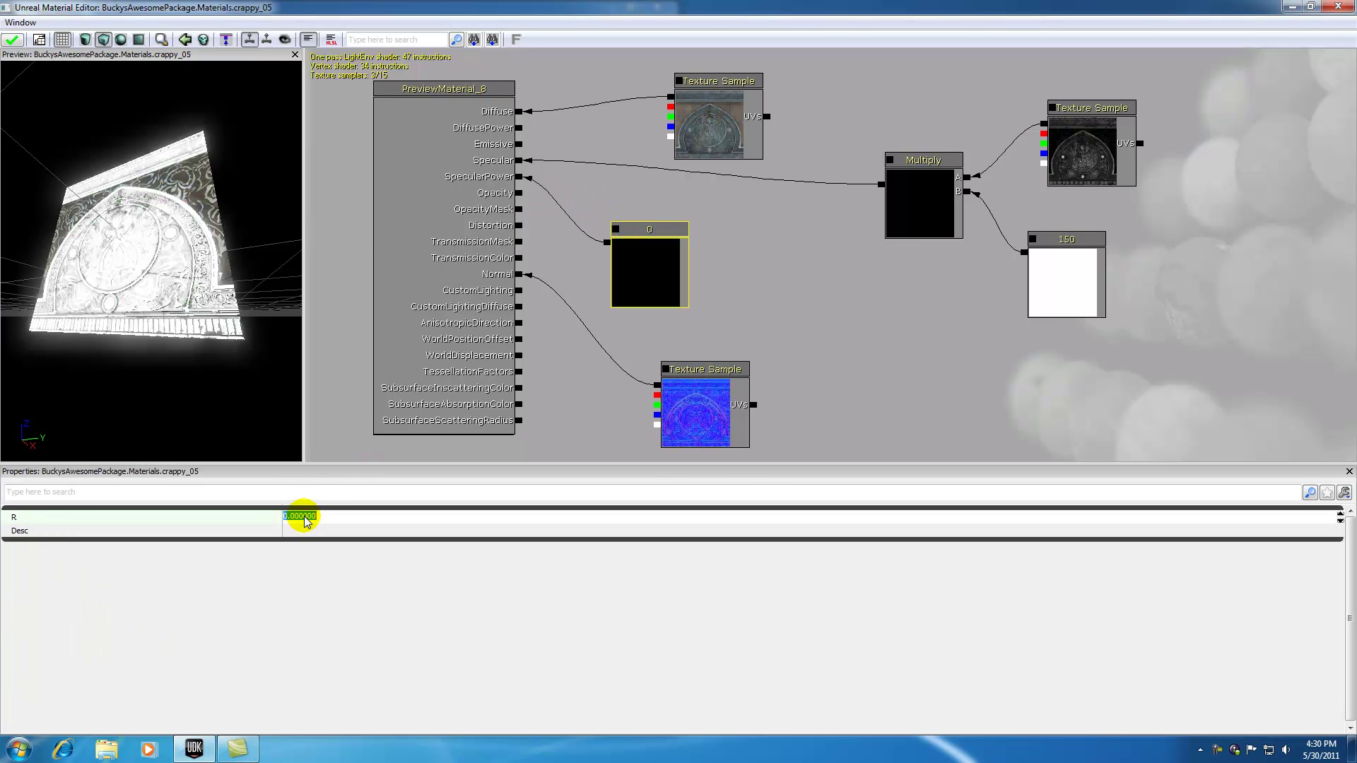
{"action": "type", "text": "200"}
{"action": "left_click", "coordinate": [297, 528]}
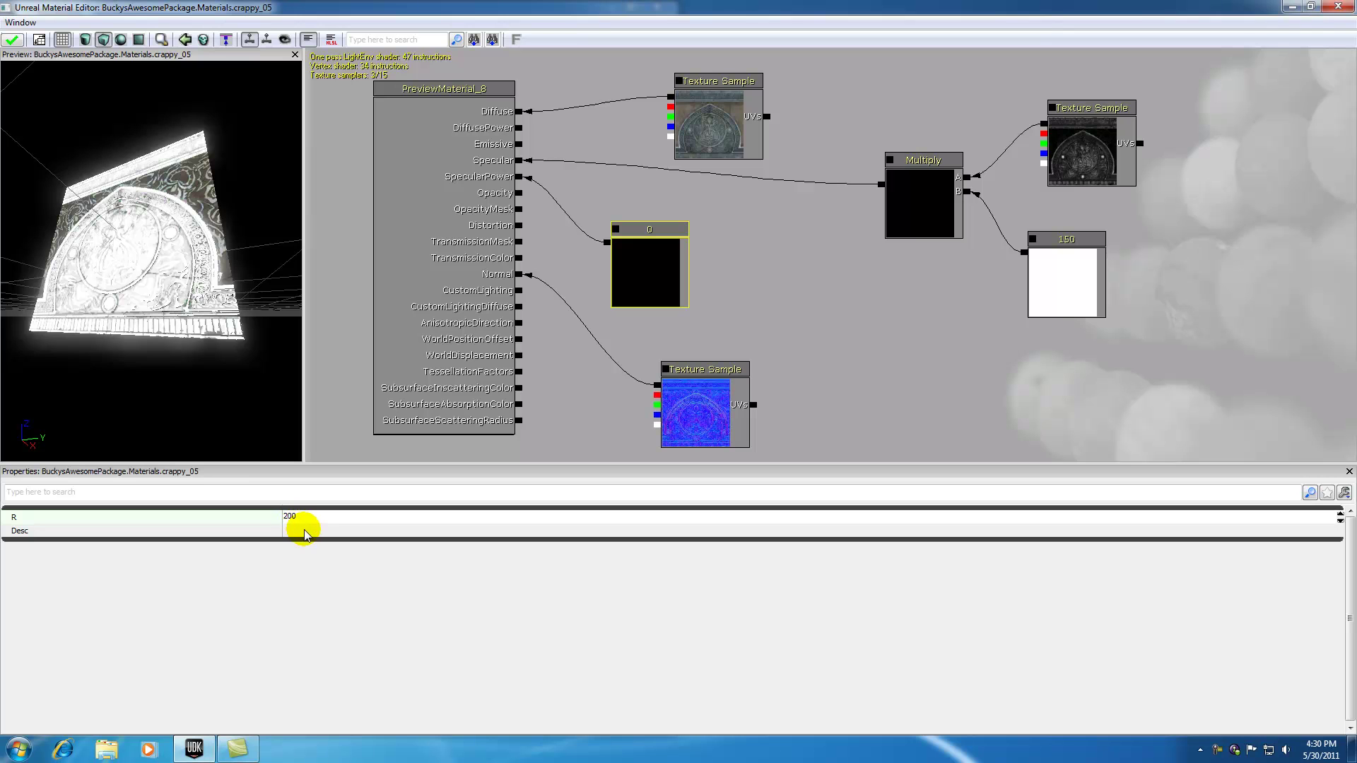
{"action": "mouse_move", "coordinate": [136, 226]}
{"action": "left_mouse_down"}
{"action": "mouse_move", "coordinate": [201, 236]}
{"action": "mouse_move", "coordinate": [137, 227]}
{"action": "left_mouse_up"}
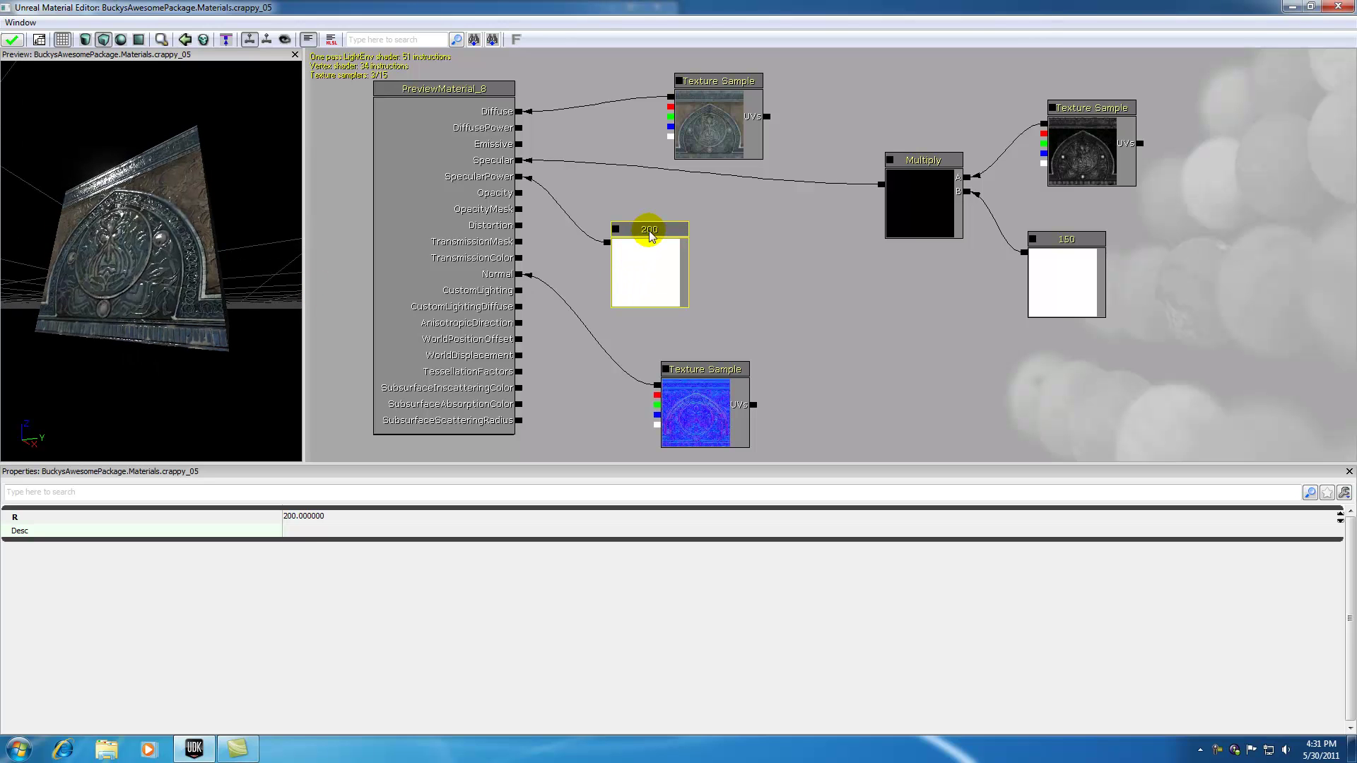
Set the R value of the SpecularPower Constant to 4
{"action": "left_click", "coordinate": [307, 517]}
{"action": "type", "text": "4"}
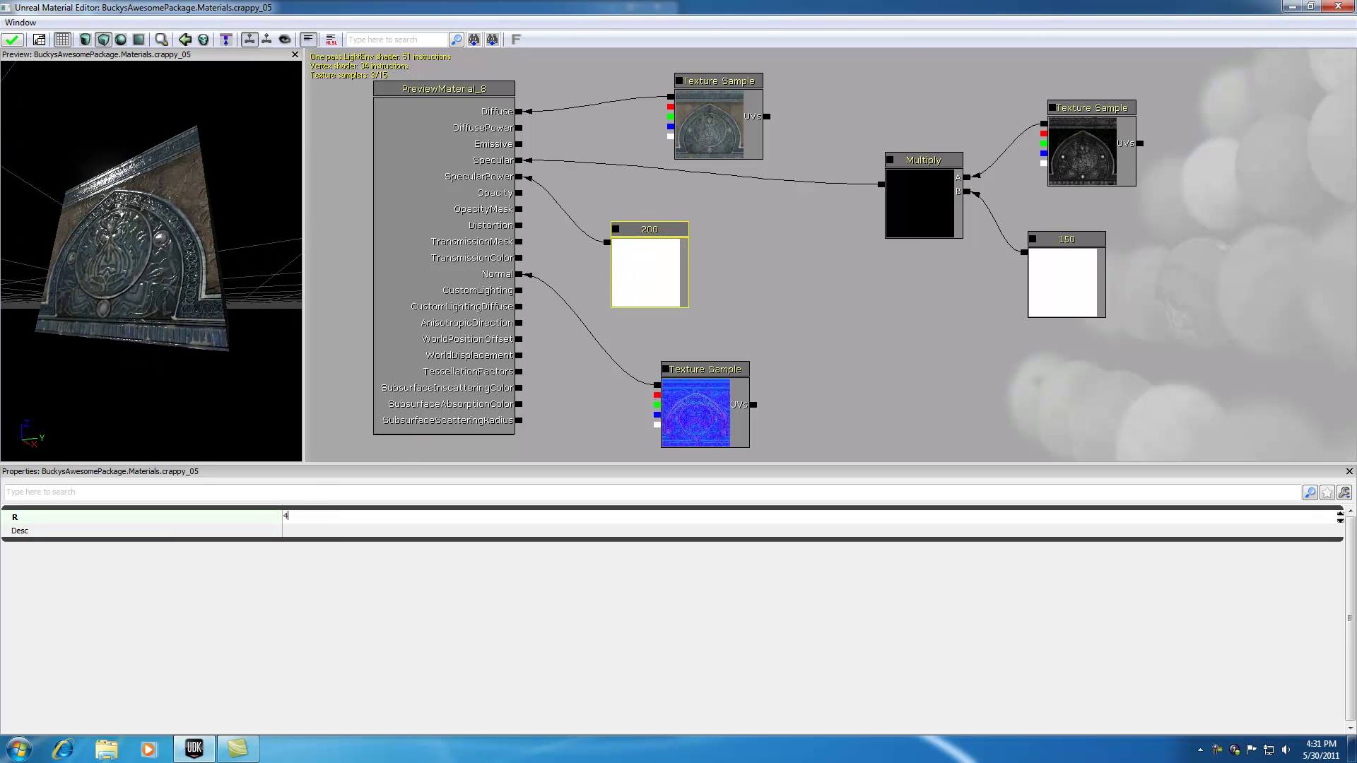
{"action": "left_click", "coordinate": [296, 531]}
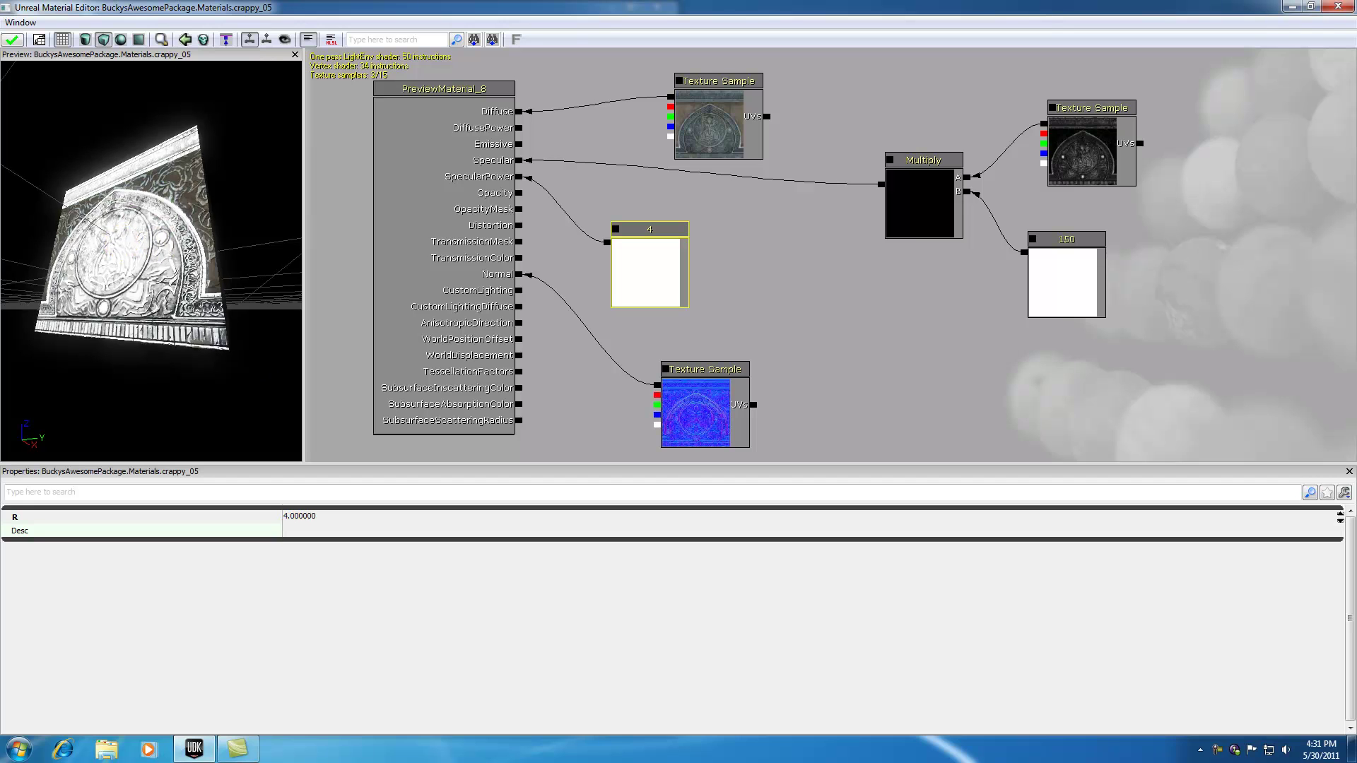
Set the SpecularPower Constant's R value to 20 and inspect the shine on the preview mesh from different angles
{"action": "left_click", "coordinate": [306, 518]}
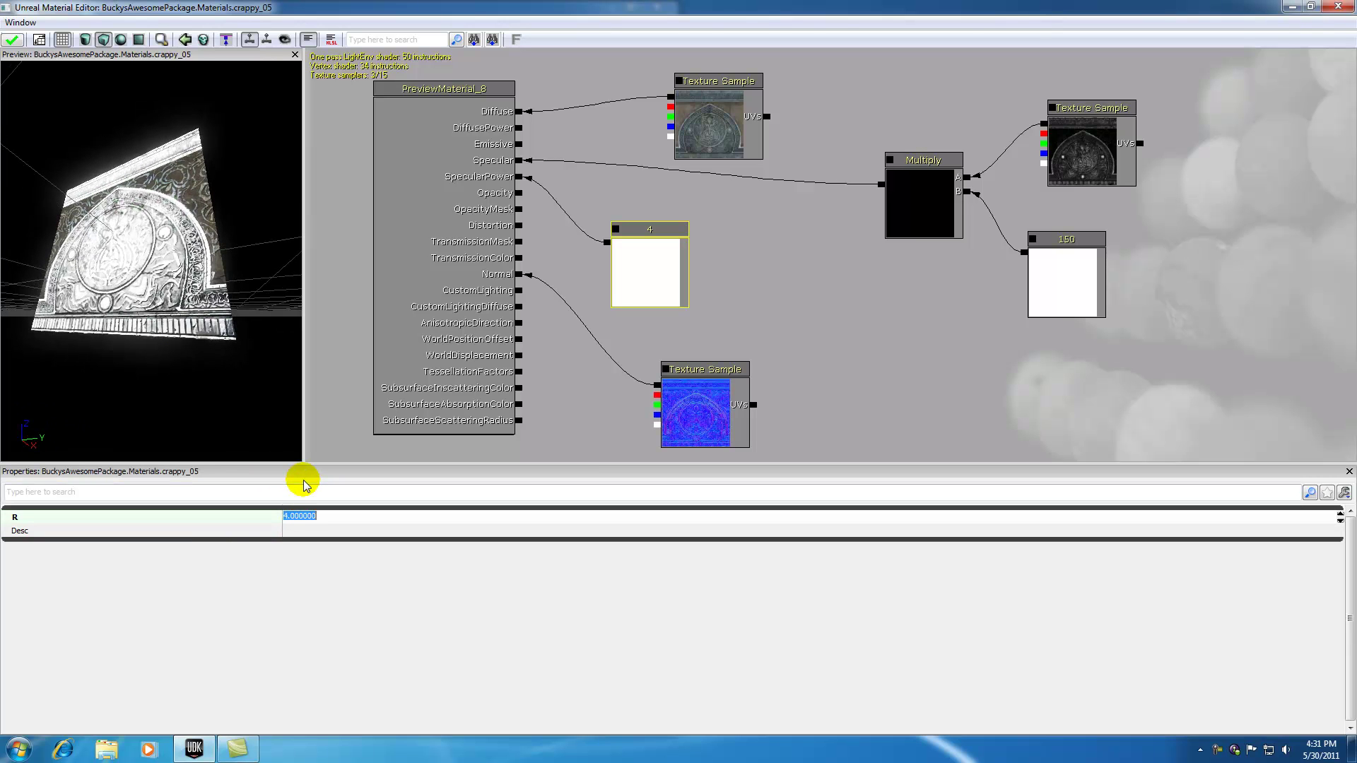
{"action": "type", "text": "20"}
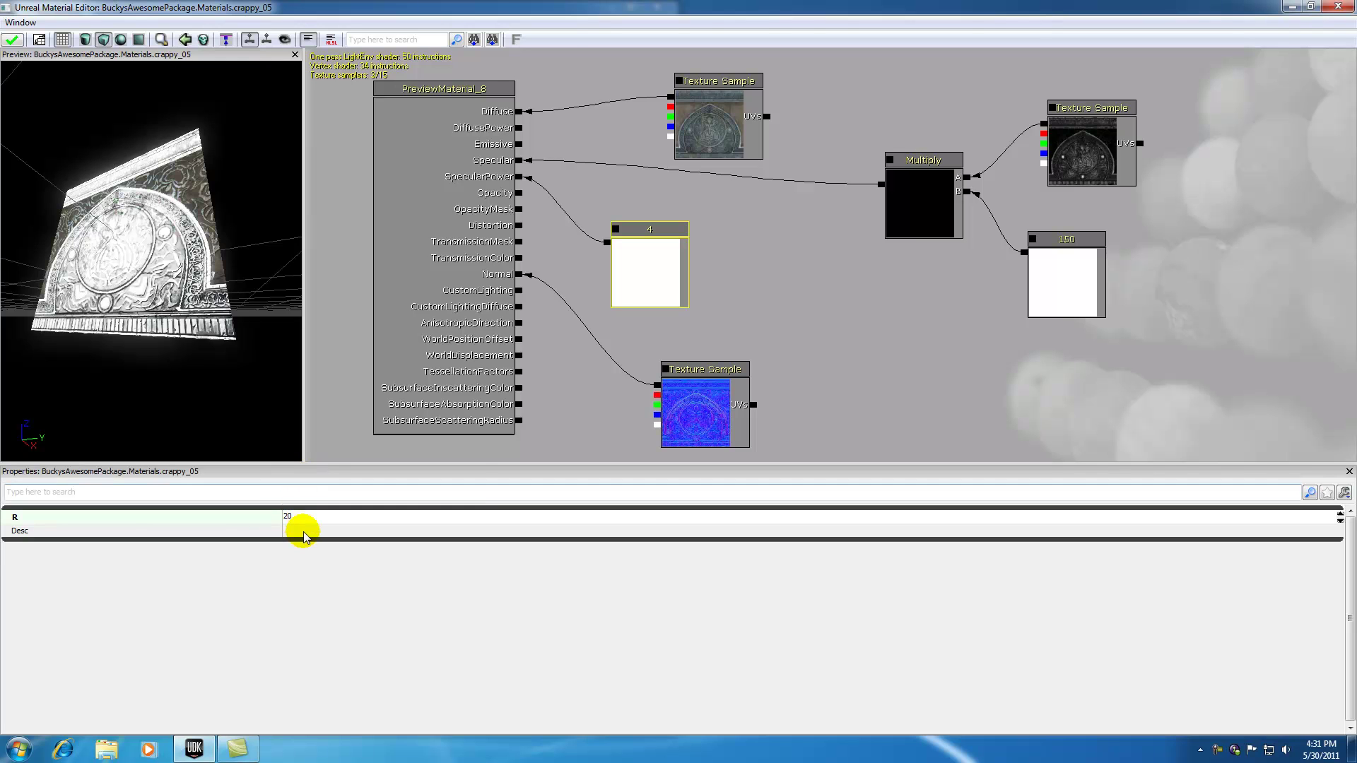
{"action": "left_click", "coordinate": [304, 531]}
{"action": "left_click", "coordinate": [205, 321]}
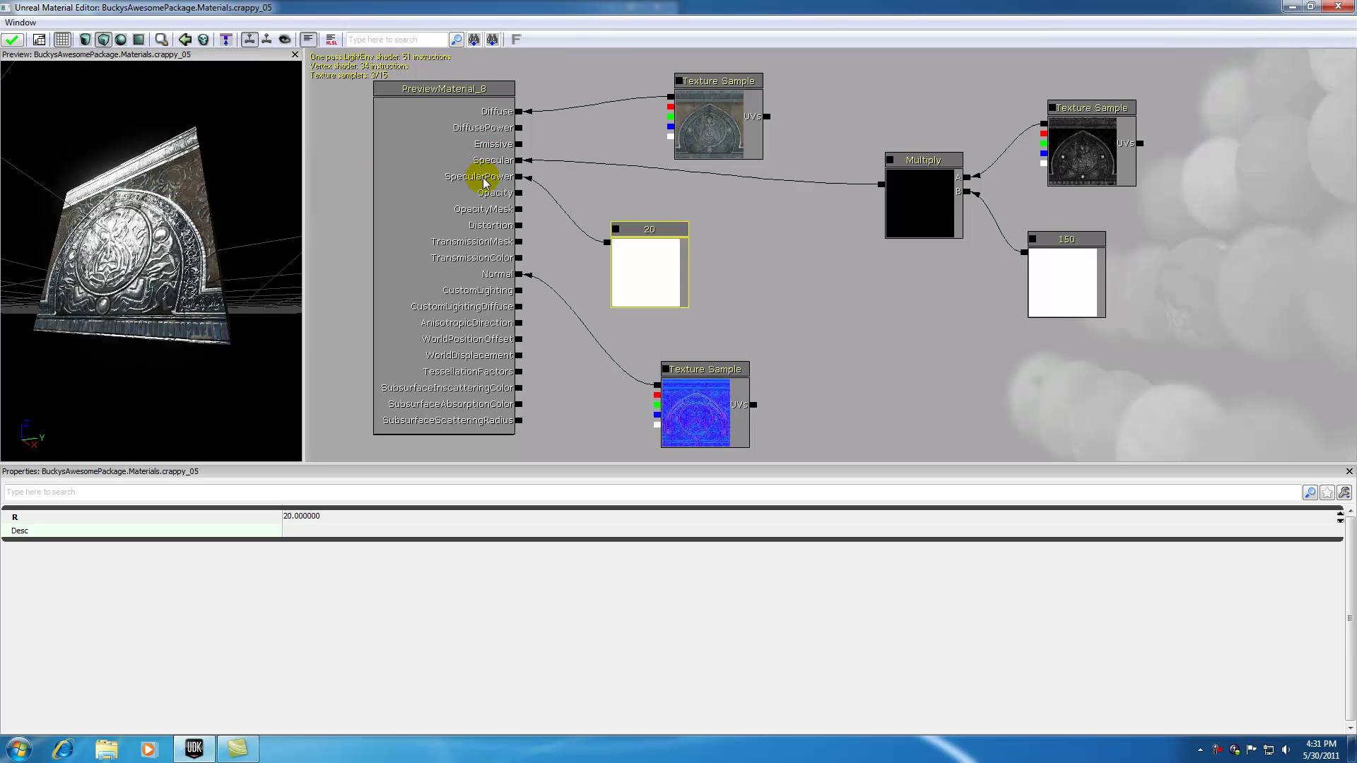
{"action": "right_click_drag", "start_coordinate": [269, 229], "coordinate": [269, 191]}
{"action": "left_click_drag", "start_coordinate": [269, 191], "coordinate": [289, 192]}
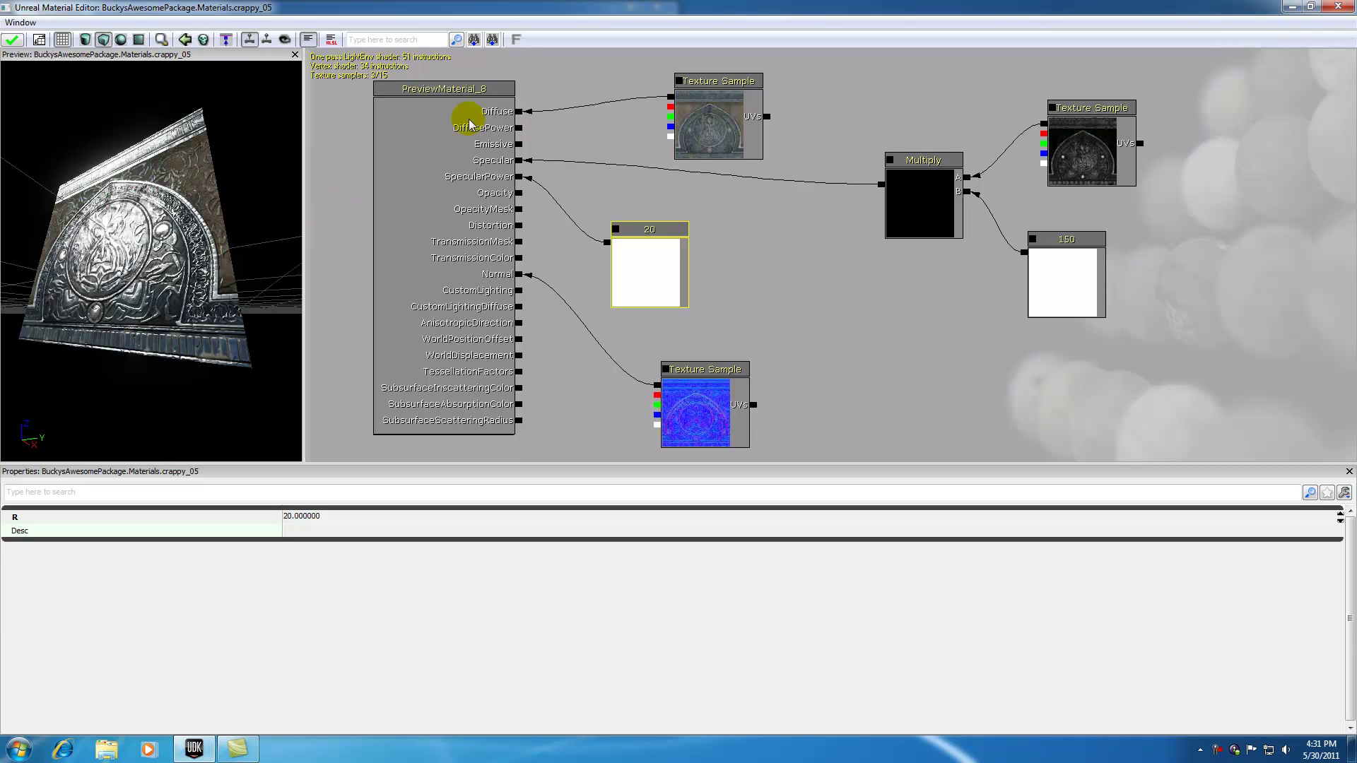
{"action": "left_click_drag", "start_coordinate": [205, 262], "coordinate": [257, 267]}
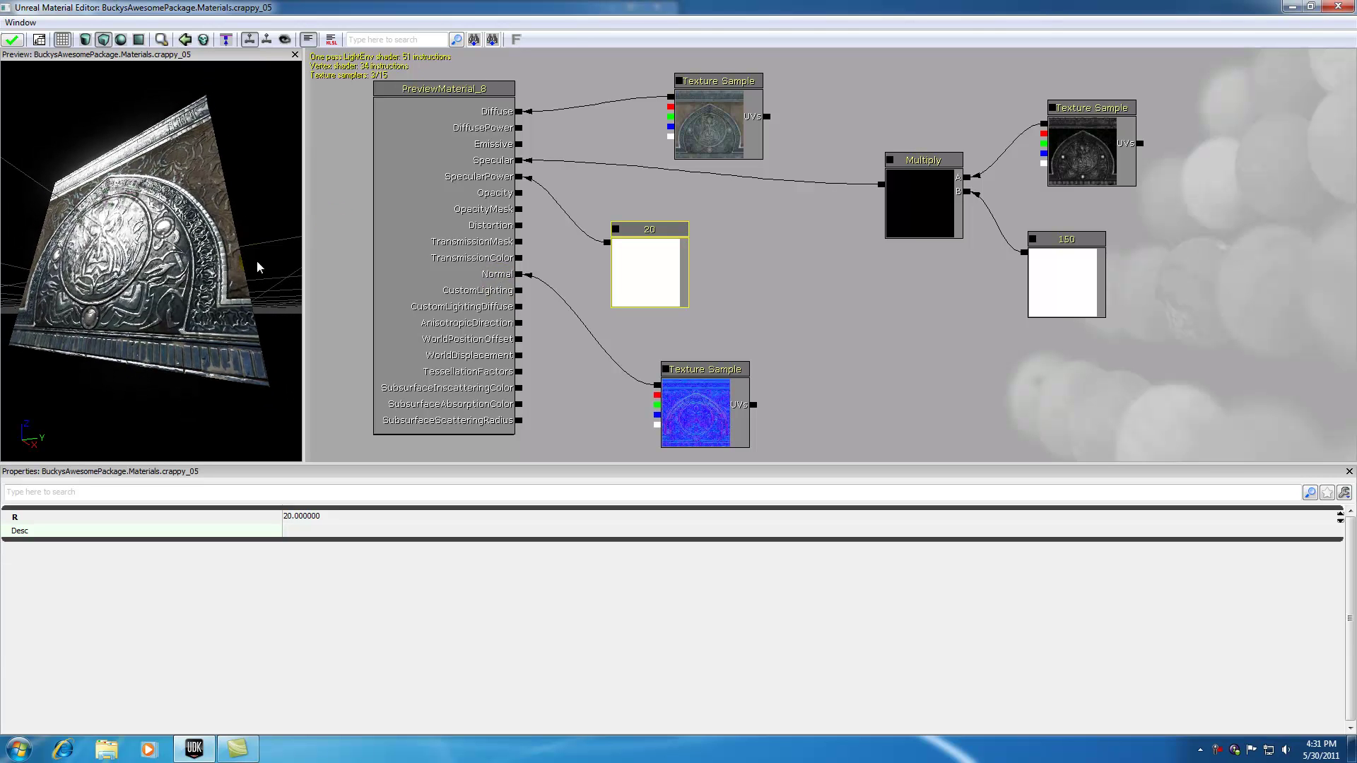